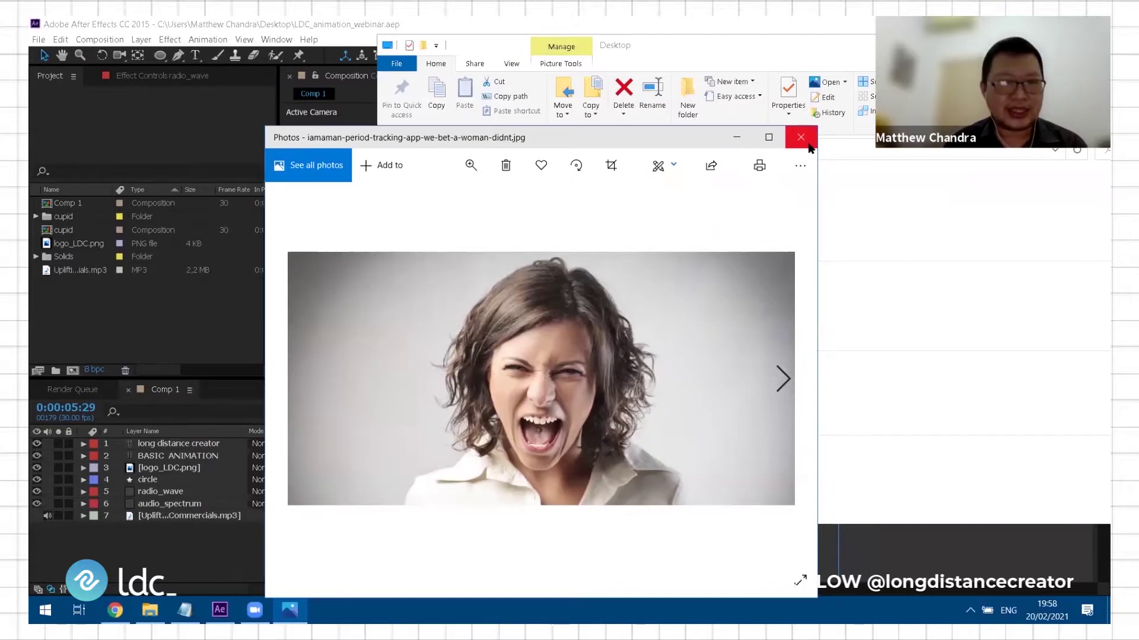
# - Close the photo preview and import iamaman-period-tracking-app-we-bet-a-woman-didnt.jpg from the Desktop folder into the After Effects project
pyautogui.click(802, 138)
pyautogui.moveTo(667, 197); pyautogui.dragTo(77, 332)
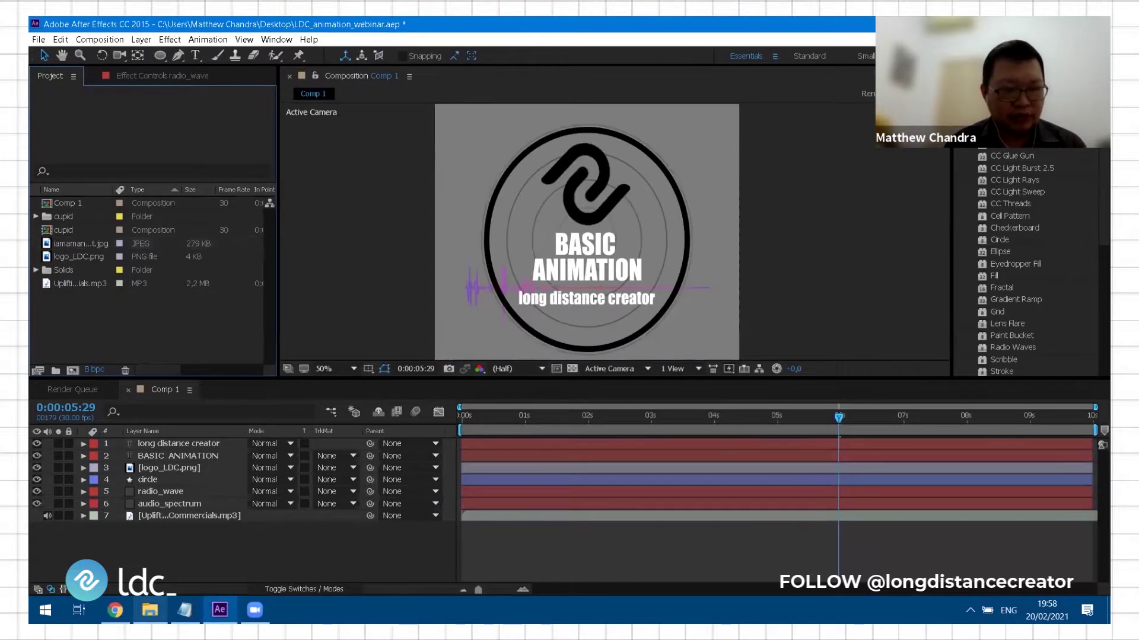
# - Preview the Black screen smoke effect video from the Desktop folder at several points, close it, and return to After Effects
pyautogui.click(150, 609)
pyautogui.click(671, 389)
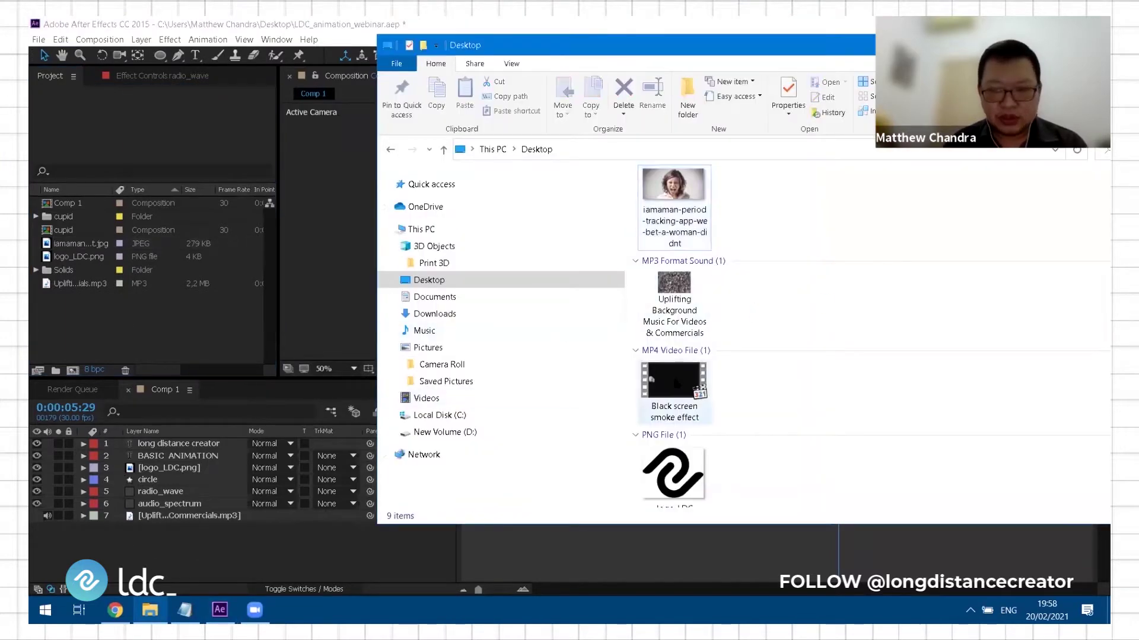
pyautogui.press('Return')
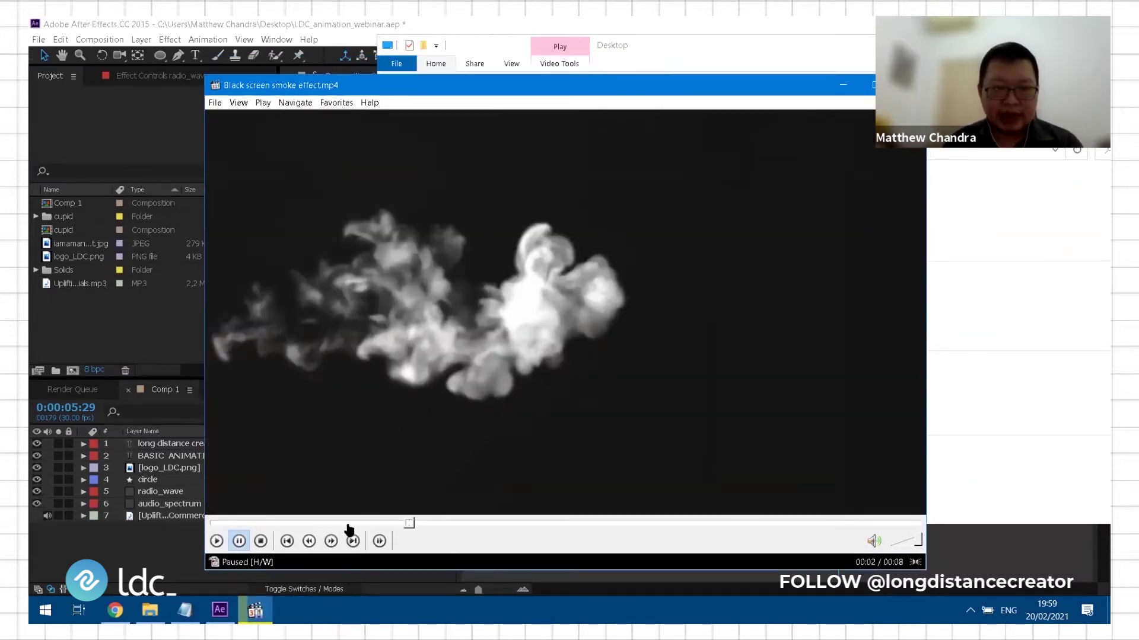
pyautogui.click(569, 523)
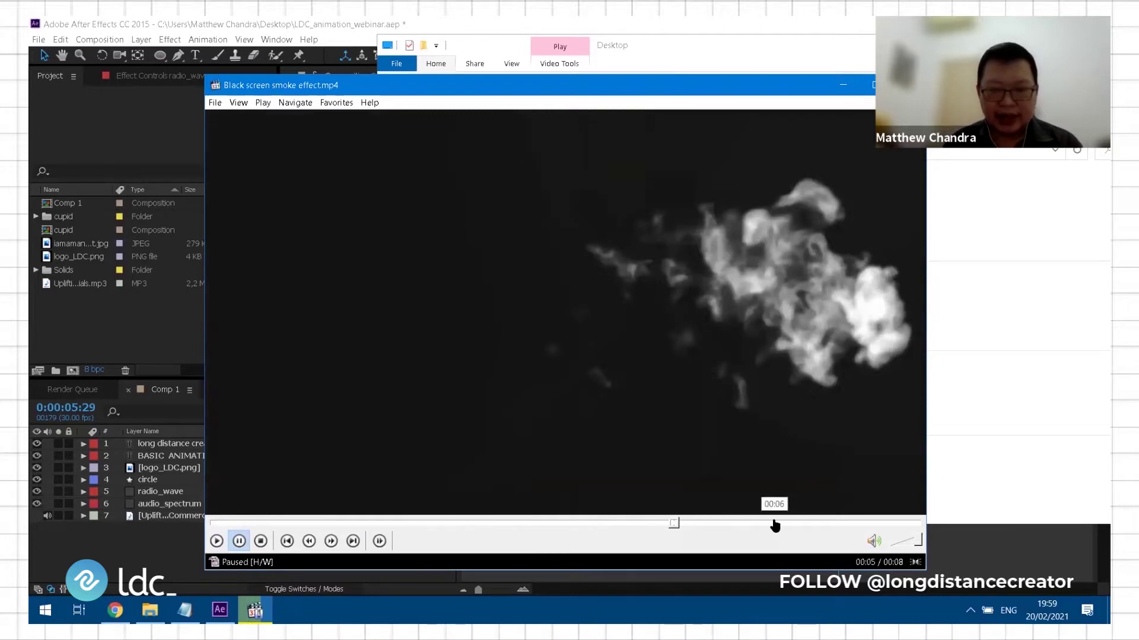
pyautogui.click(913, 85)
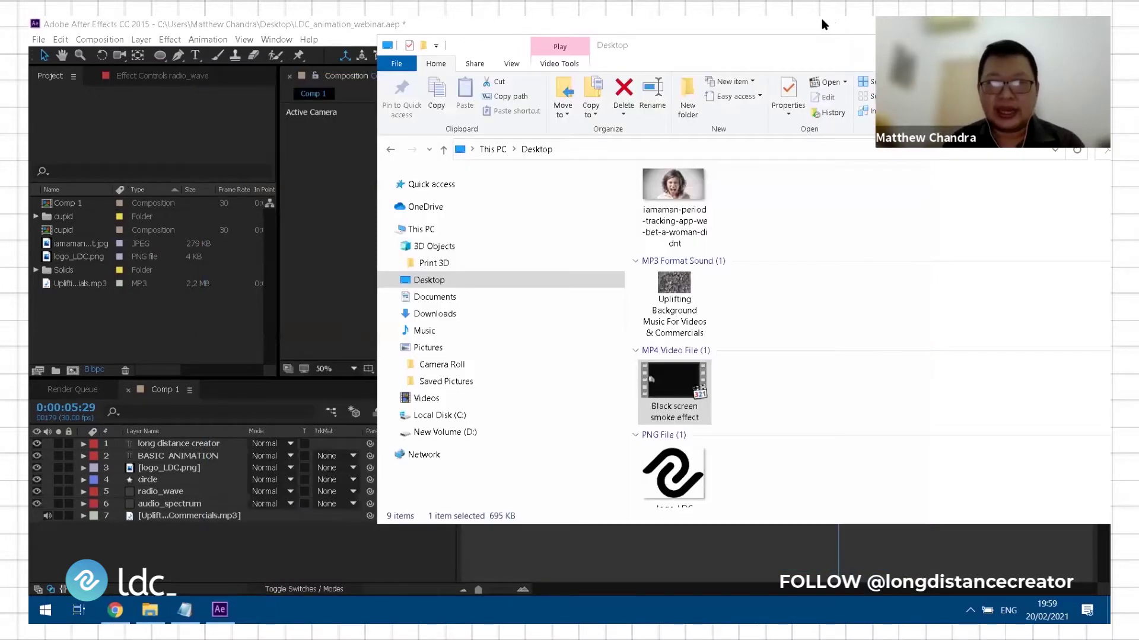
pyautogui.click(821, 19)
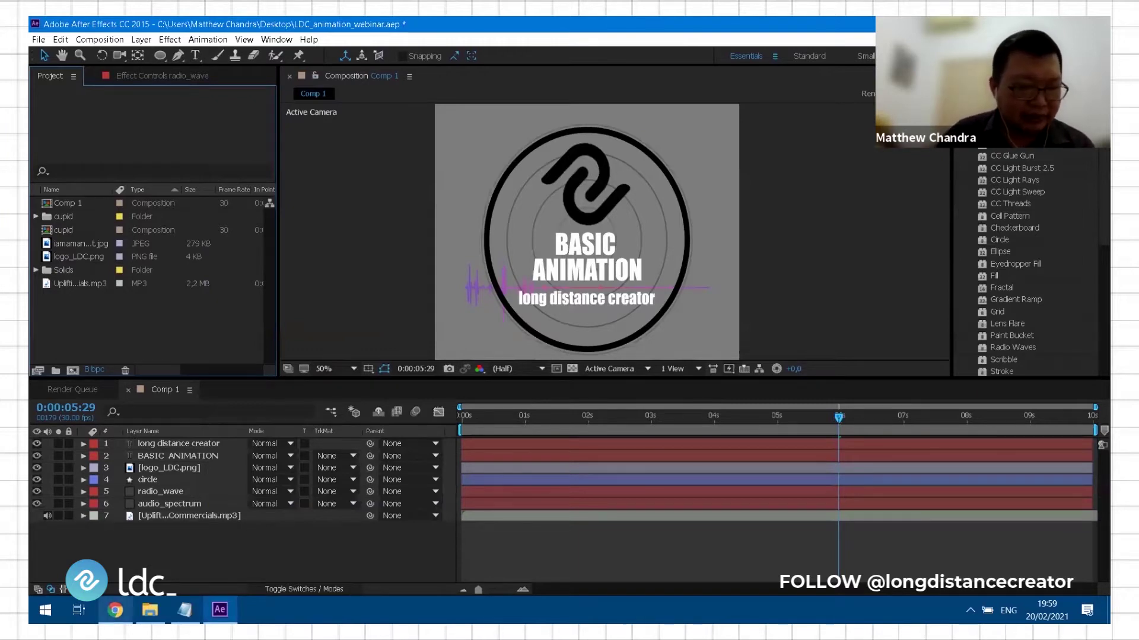
# - Import the Black screen smoke effect video from the Desktop folder into the project
pyautogui.click(150, 609)
pyautogui.moveTo(667, 404); pyautogui.dragTo(147, 321)
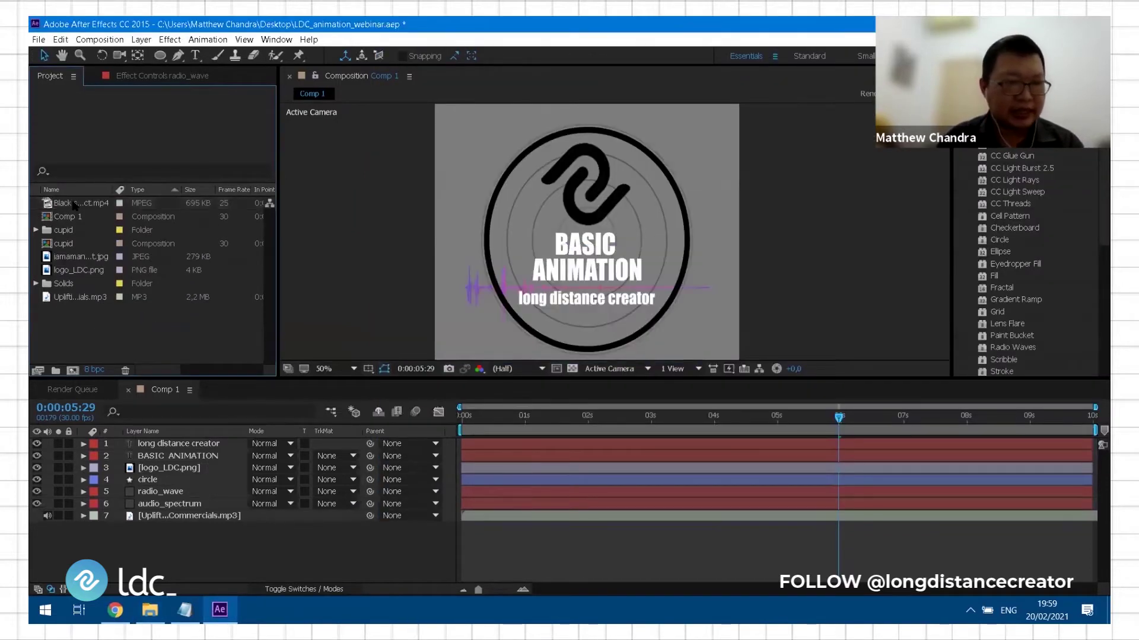
pyautogui.click(149, 326)
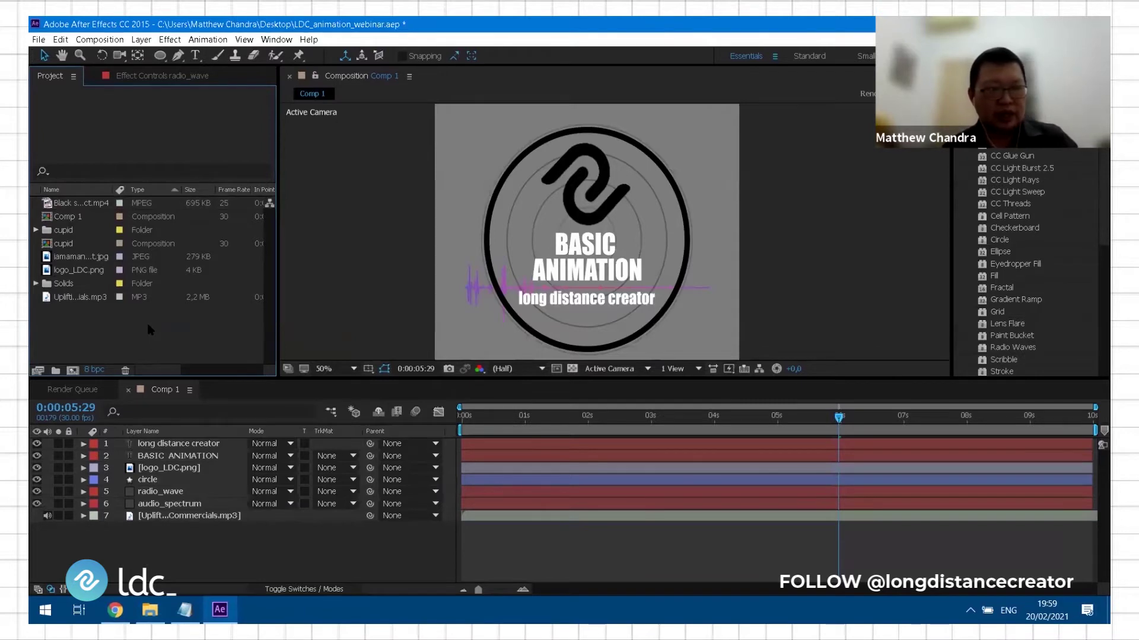
# - Play back the imported Black screen smoke effect.mp4 footage, rewind it to the start, and close the footage preview
pyautogui.click(100, 205)
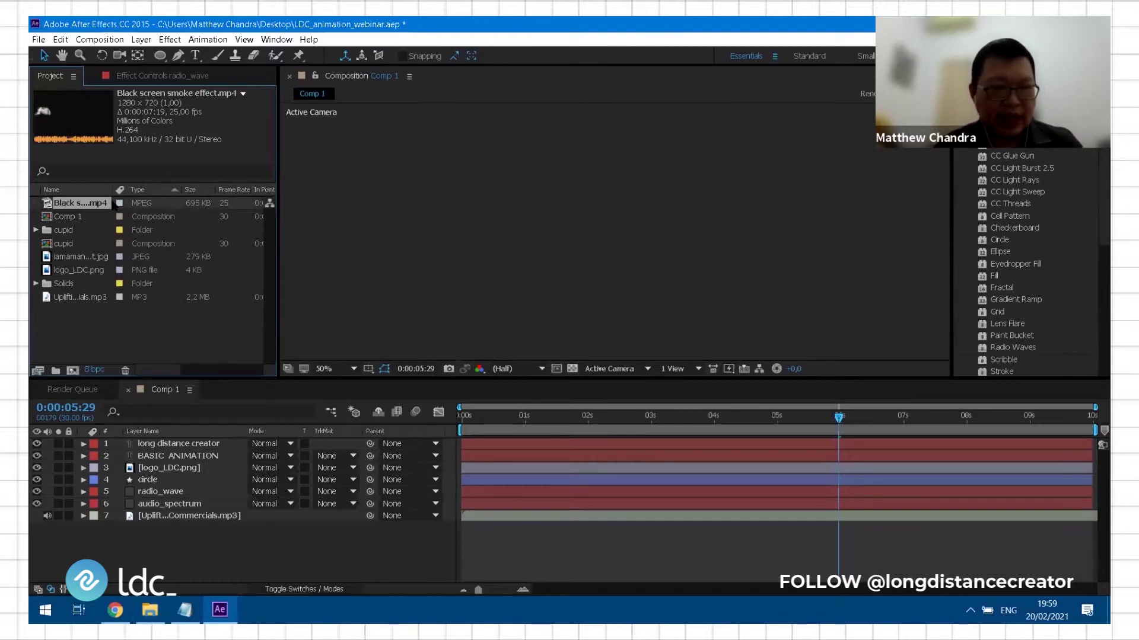
pyautogui.click(119, 328)
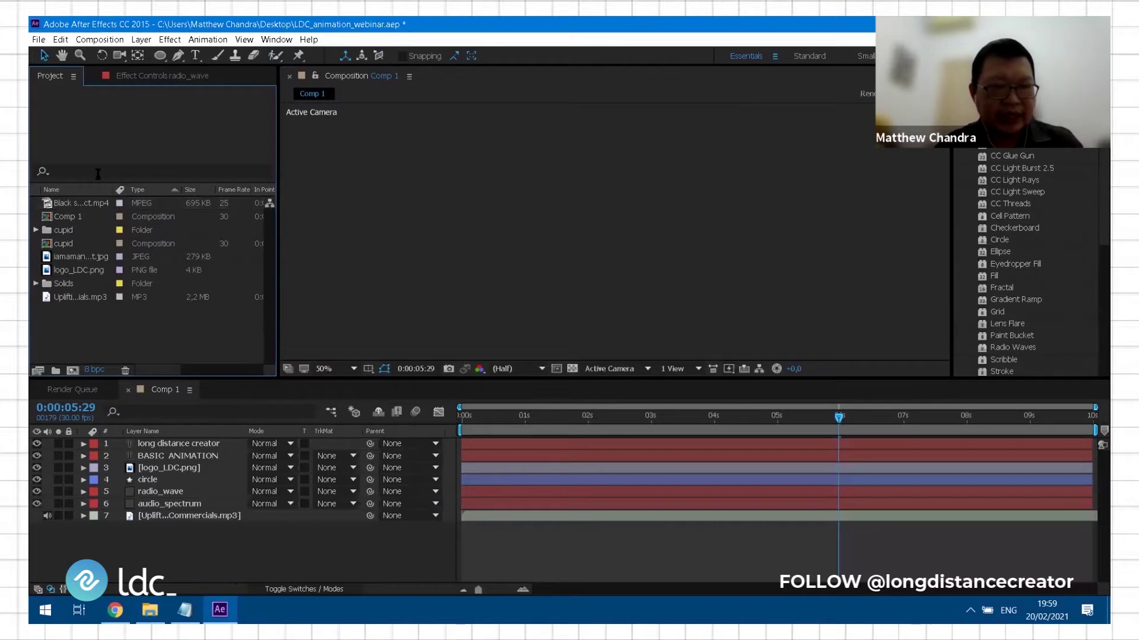
pyautogui.doubleClick(93, 205)
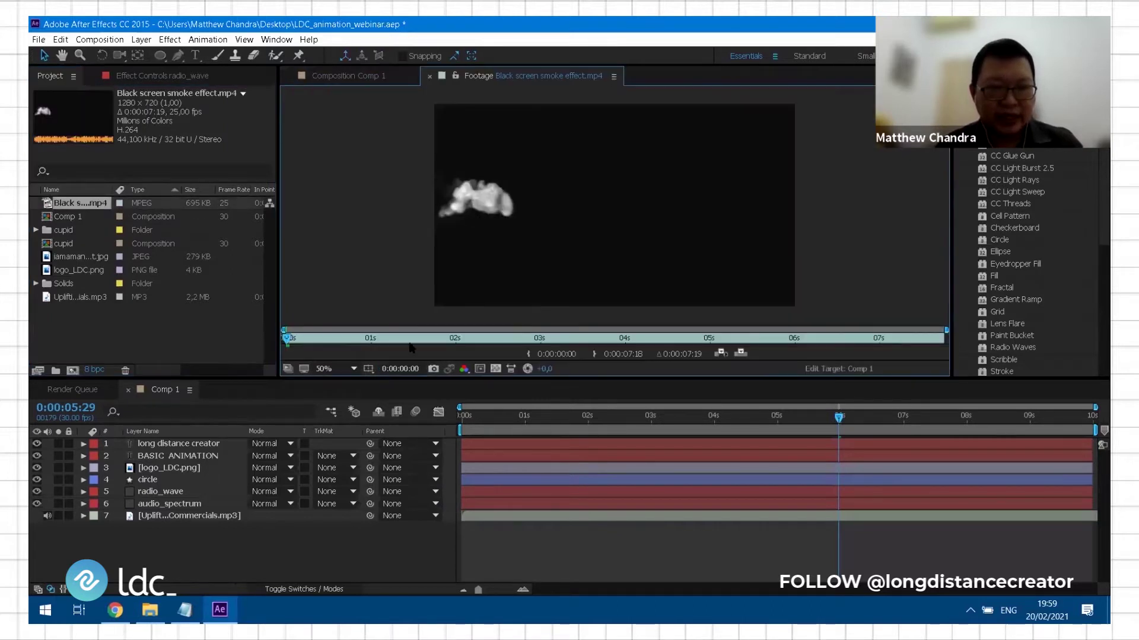
pyautogui.press('space')
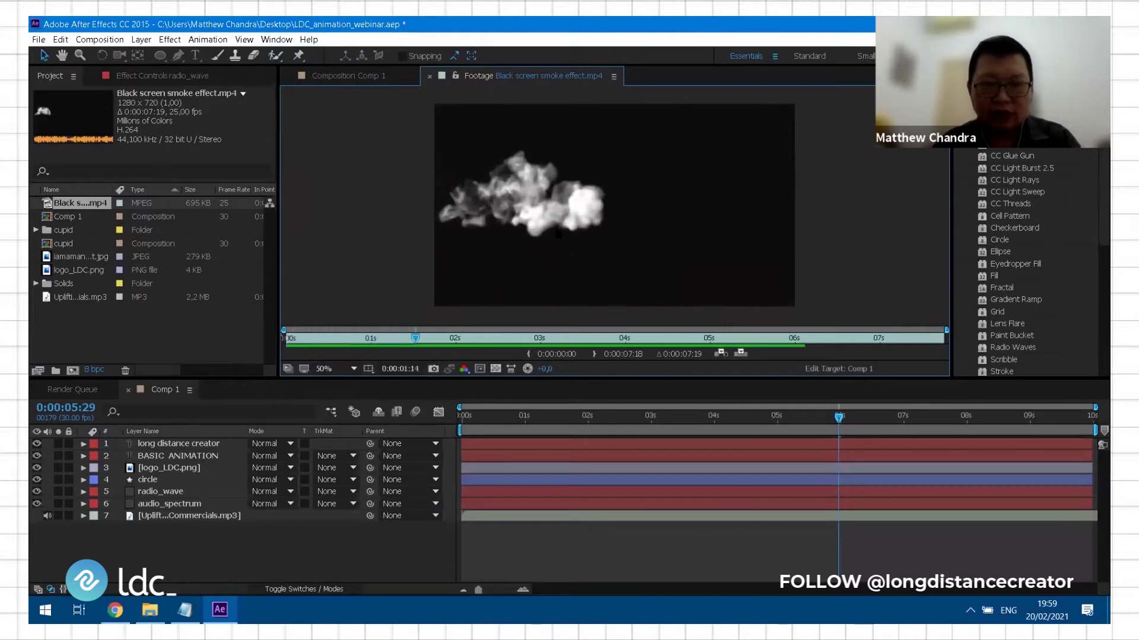
pyautogui.press('space')
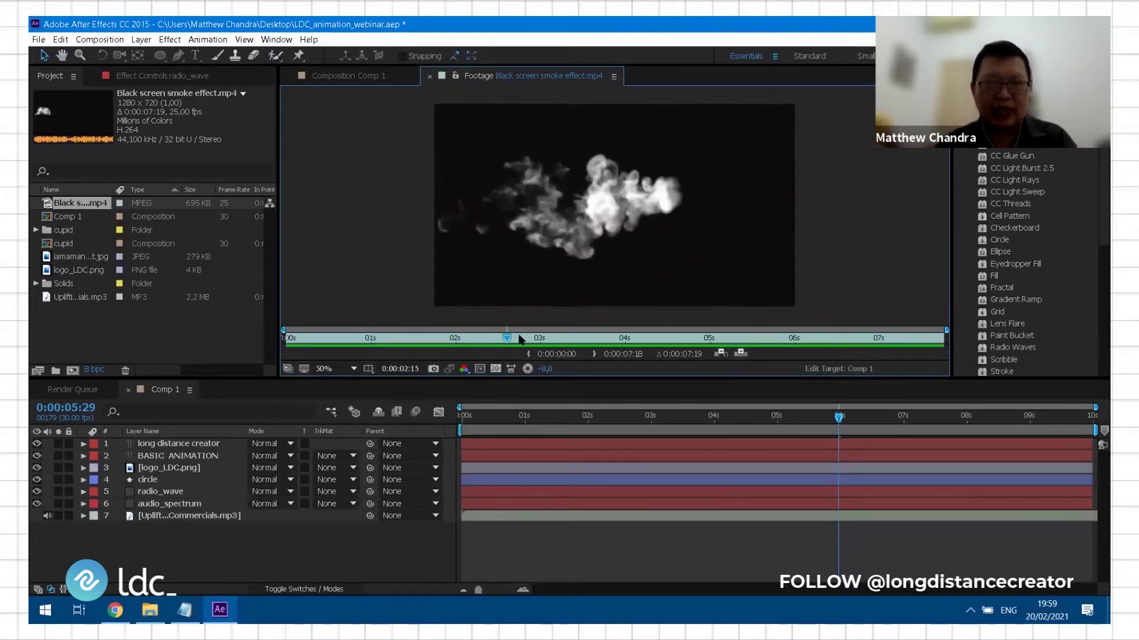
pyautogui.moveTo(508, 338); pyautogui.dragTo(255, 352)
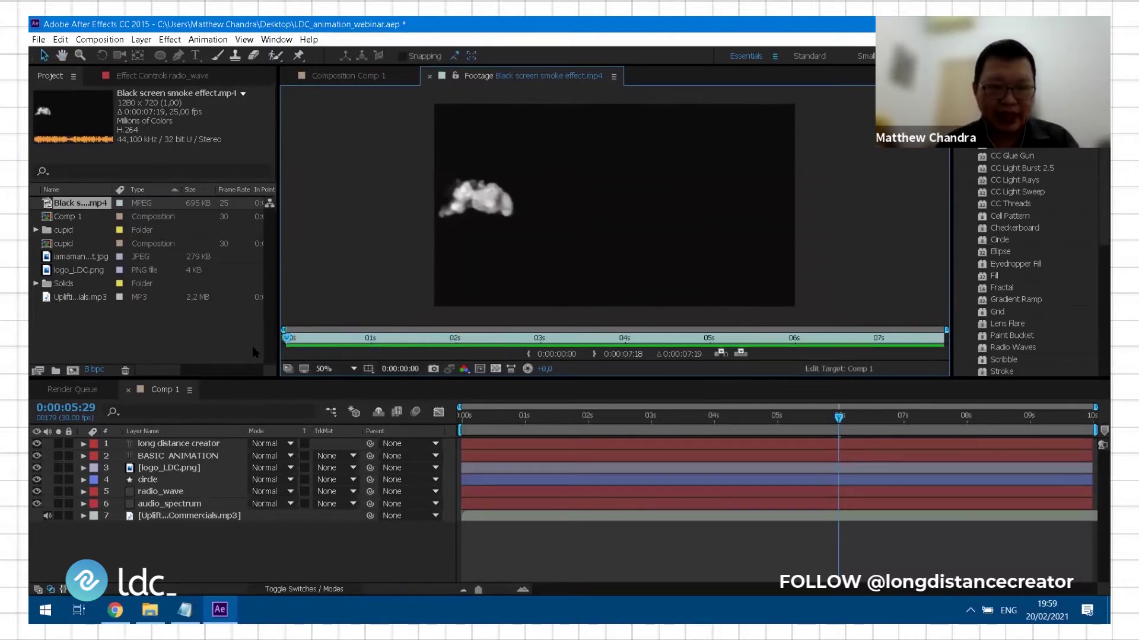
pyautogui.click(430, 76)
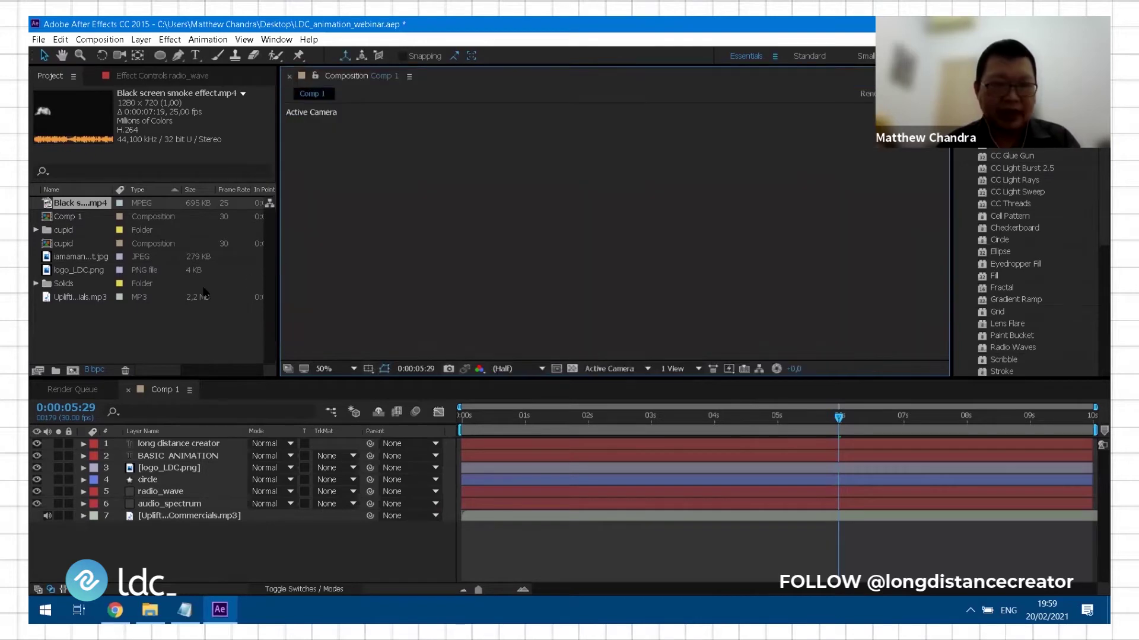
pyautogui.click(139, 331)
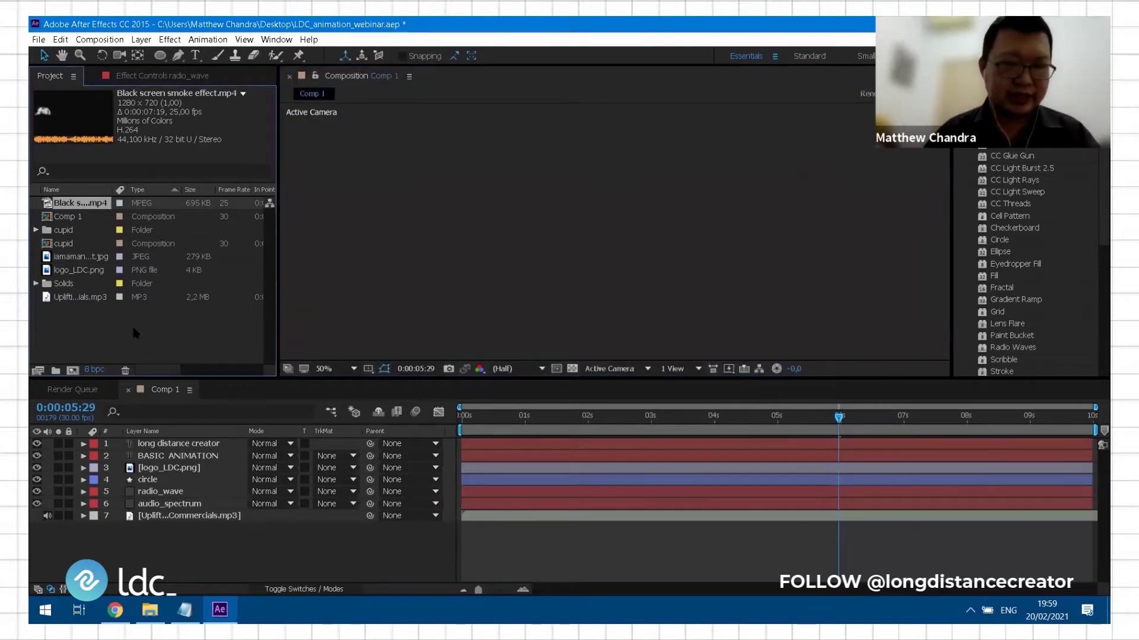
pyautogui.click(134, 330)
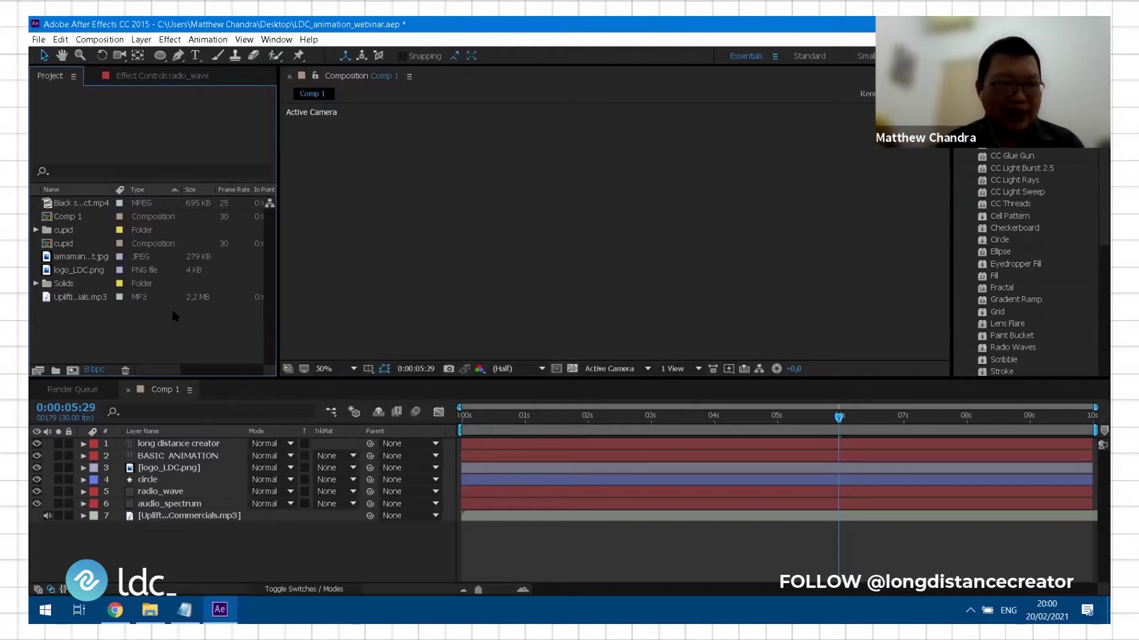
# - Create a new composition from the Black screen smoke effect.mp4 footage
pyautogui.click(97, 203)
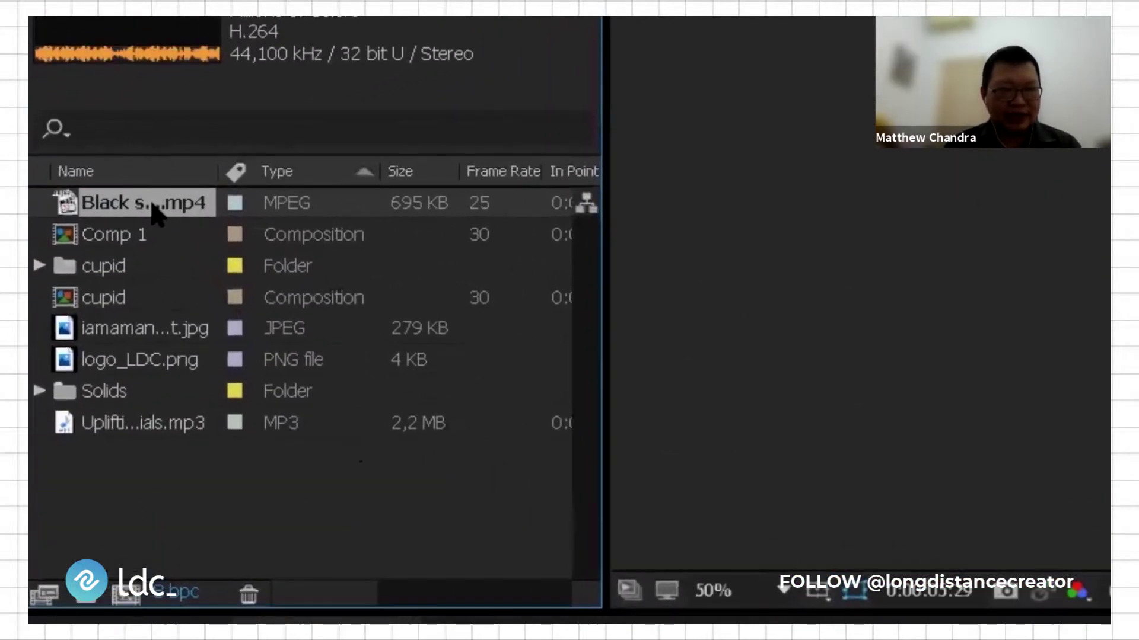
pyautogui.rightClick(85, 206)
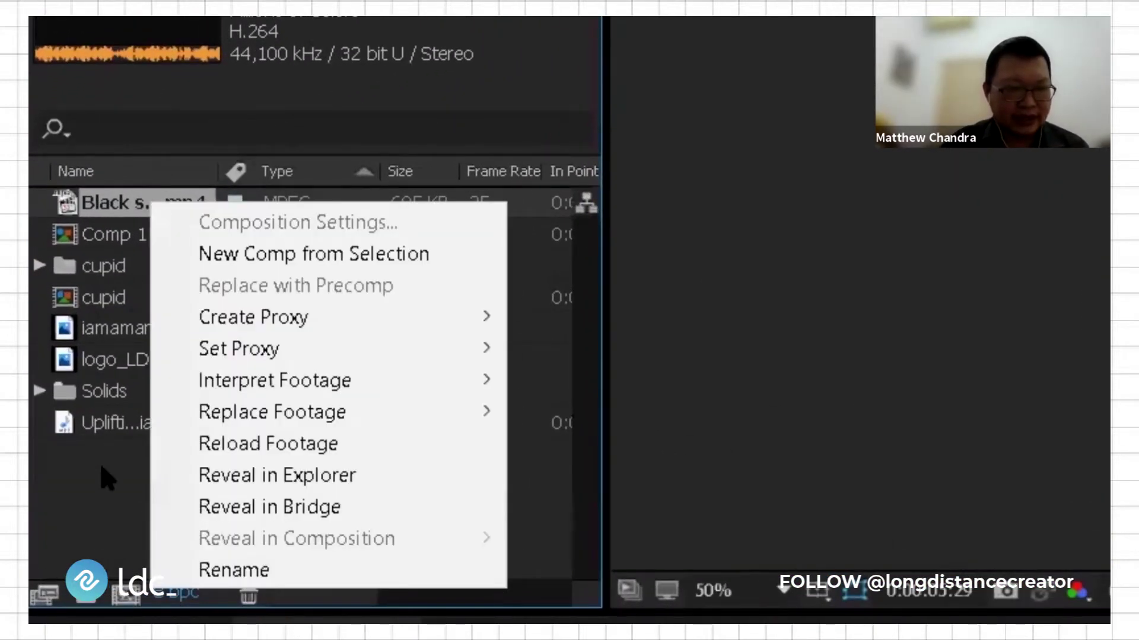
pyautogui.click(108, 478)
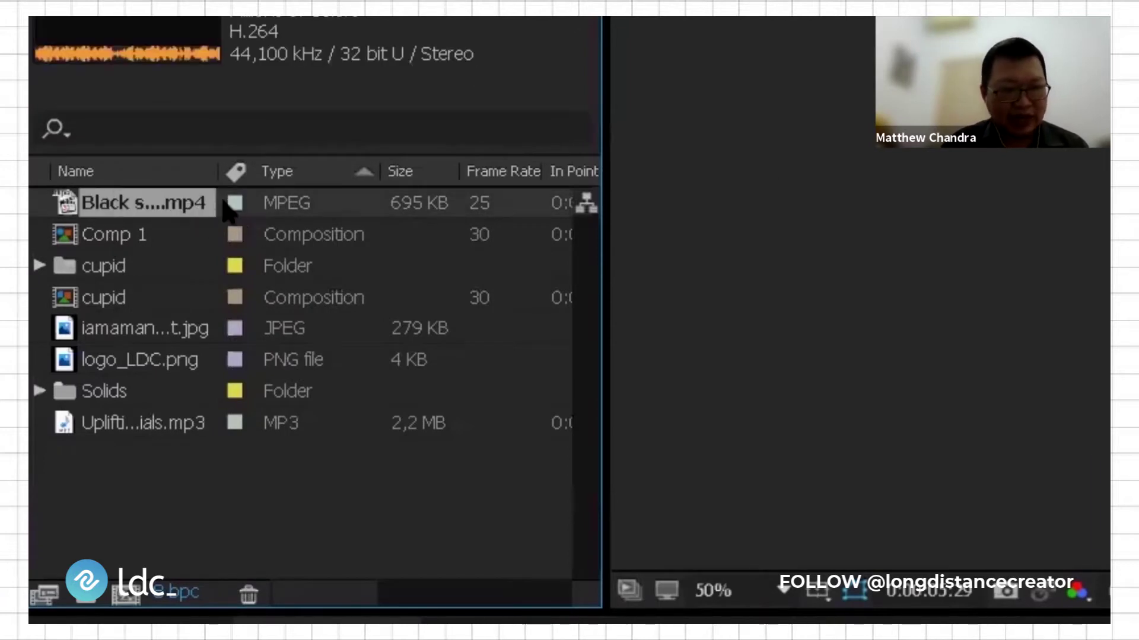
pyautogui.rightClick(164, 203)
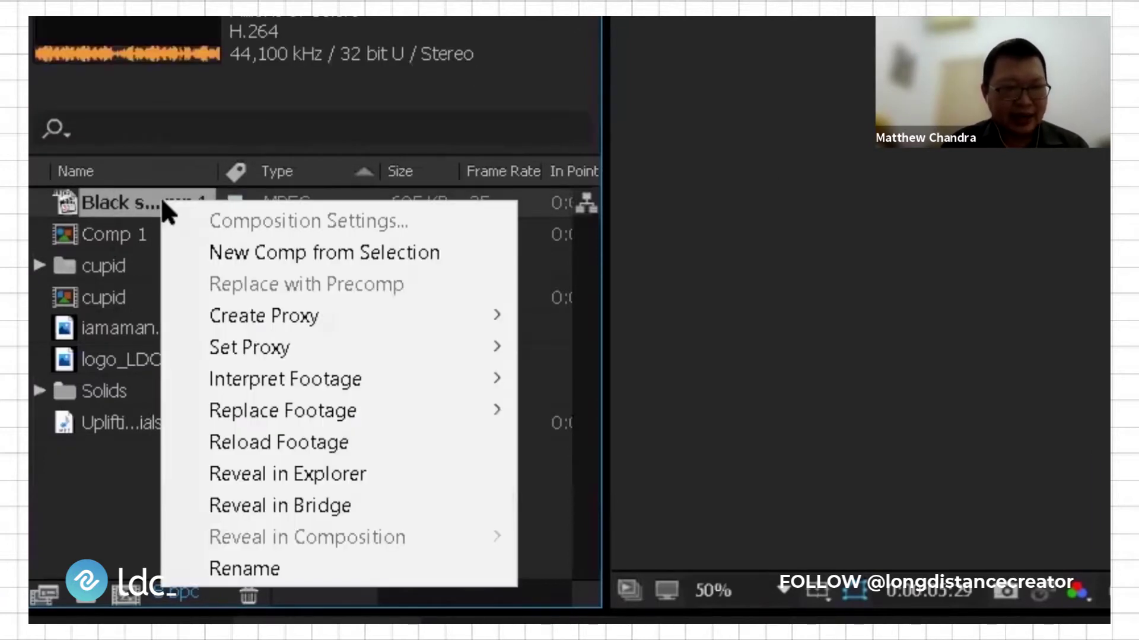
pyautogui.click(233, 255)
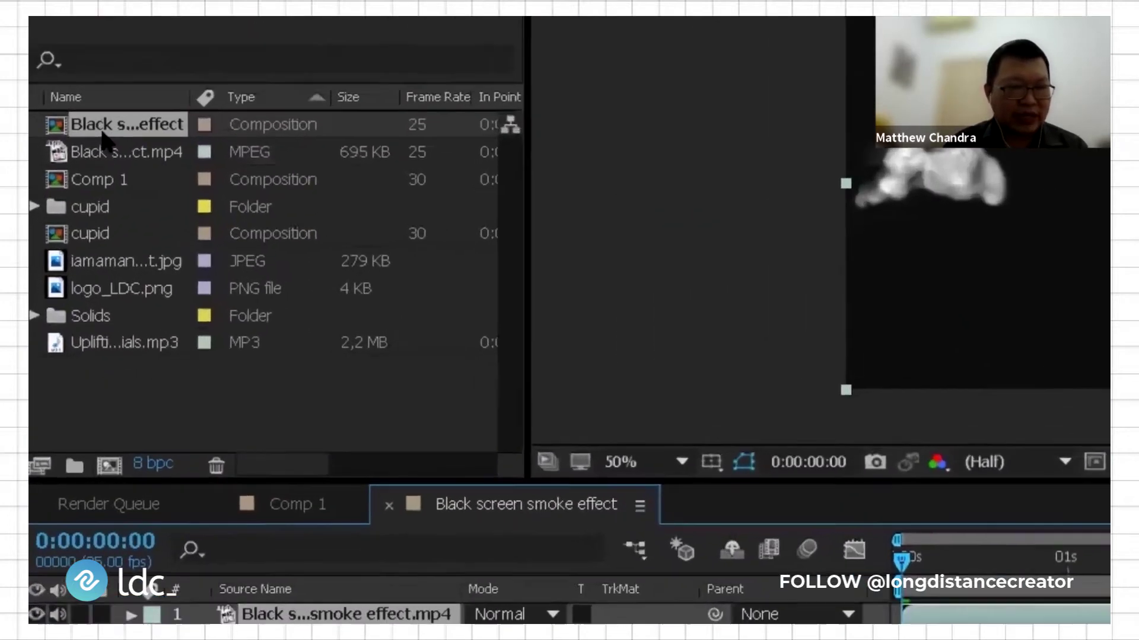
# - Rename the new smoke effect composition to Comp 2
pyautogui.rightClick(81, 203)
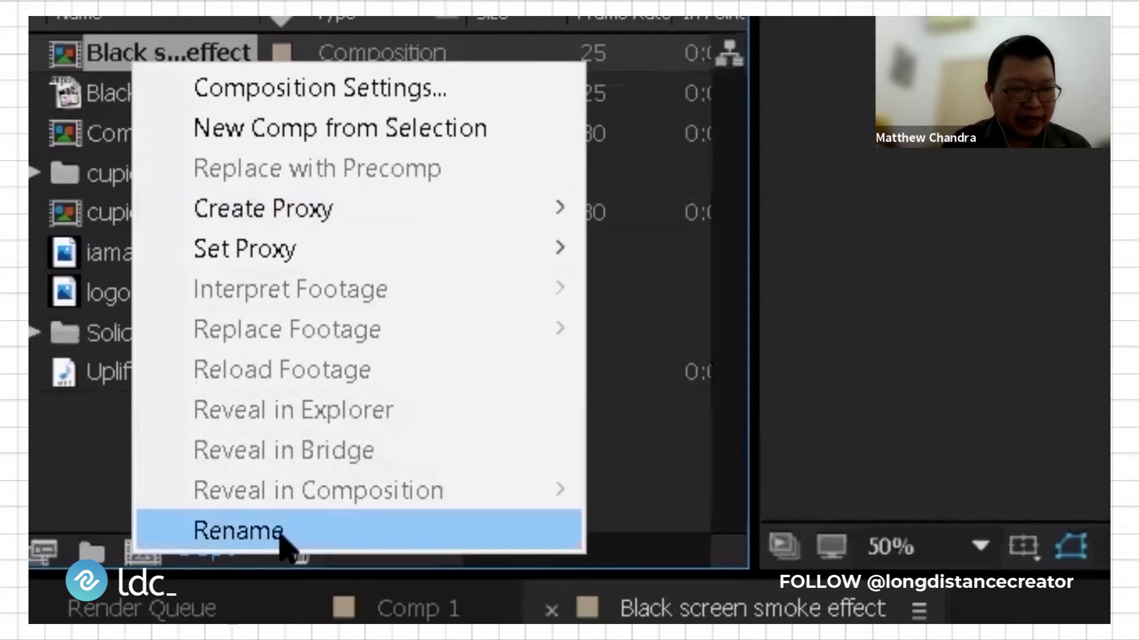
pyautogui.click(115, 363)
pyautogui.write('COM')
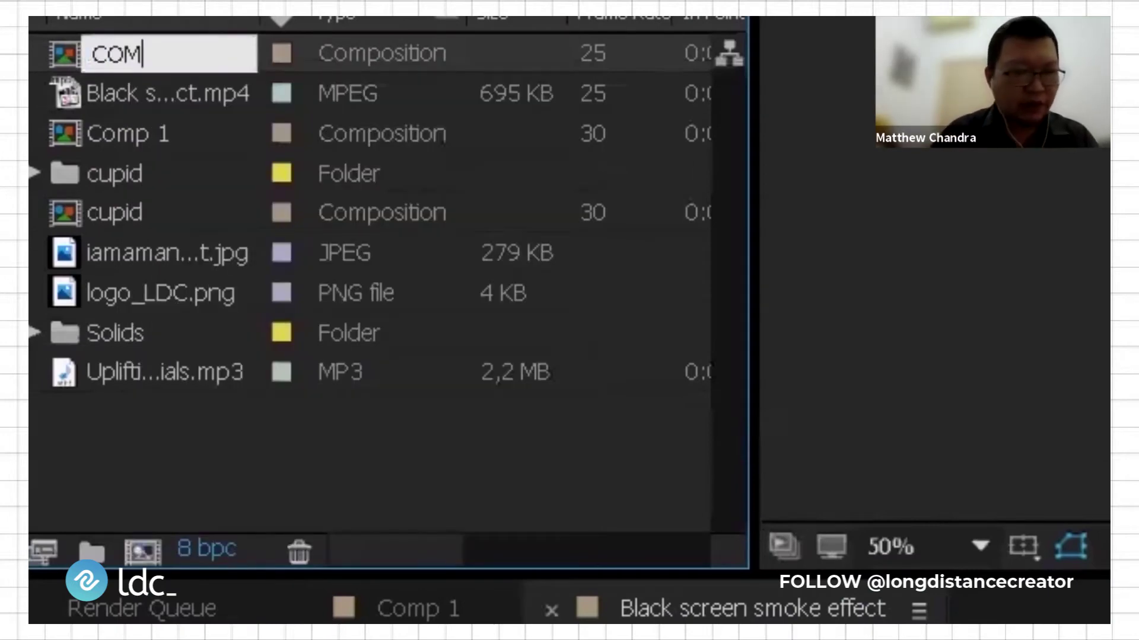
pyautogui.press('BackSpace')
pyautogui.press('BackSpace')
pyautogui.write('omp 2')
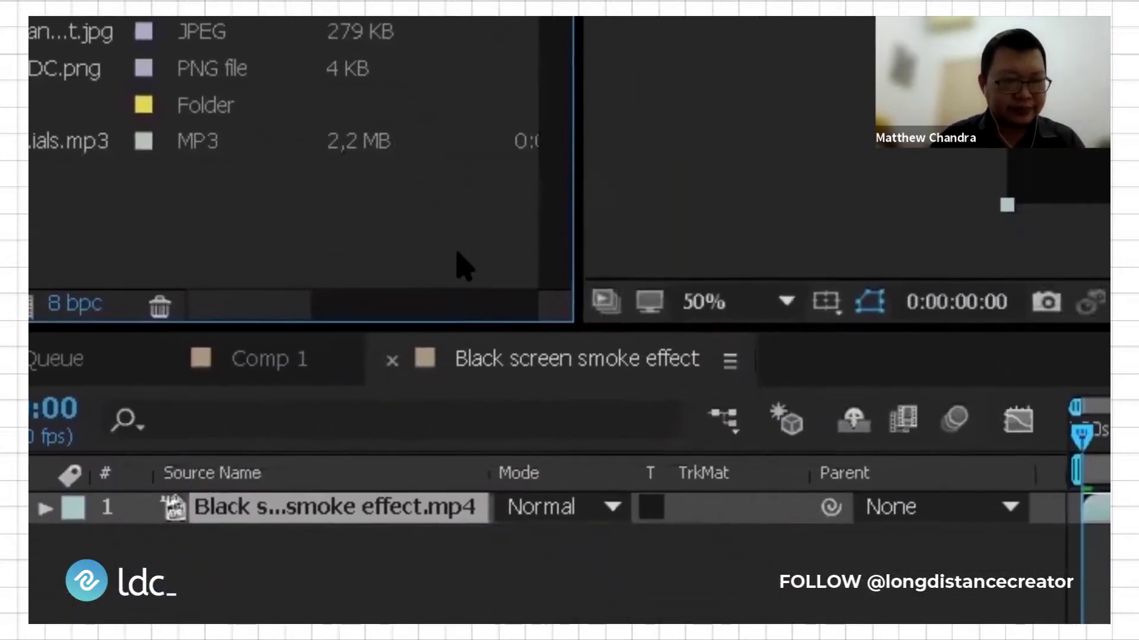
pyautogui.press('Return')
# - Play back Comp 2 in the timeline and return the playhead to the start
pyautogui.press('space')
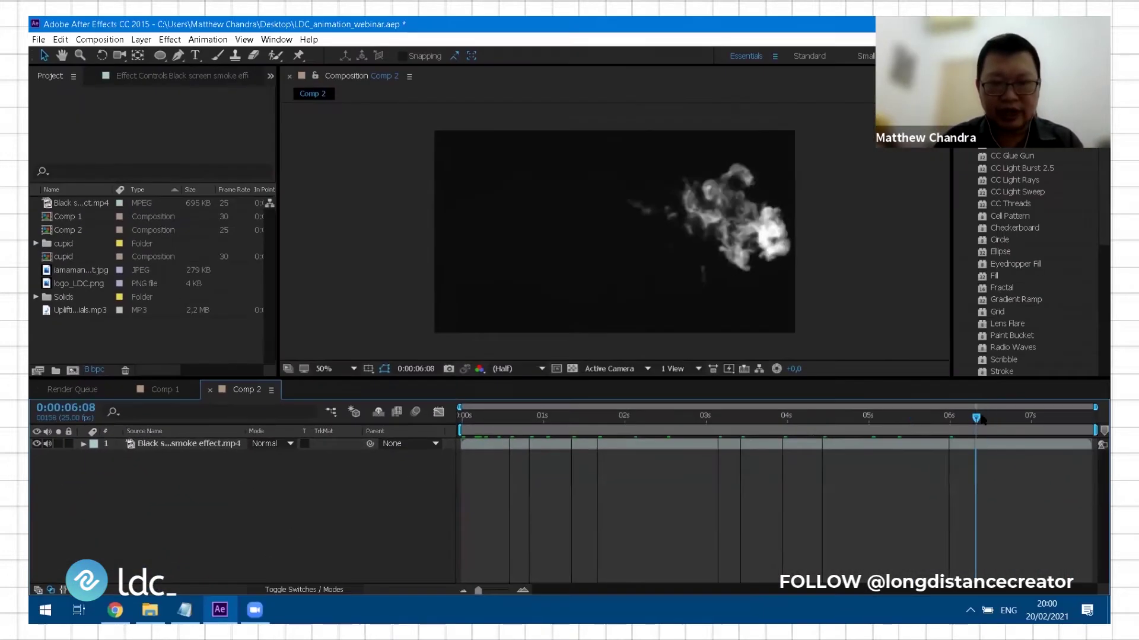
pyautogui.press('space')
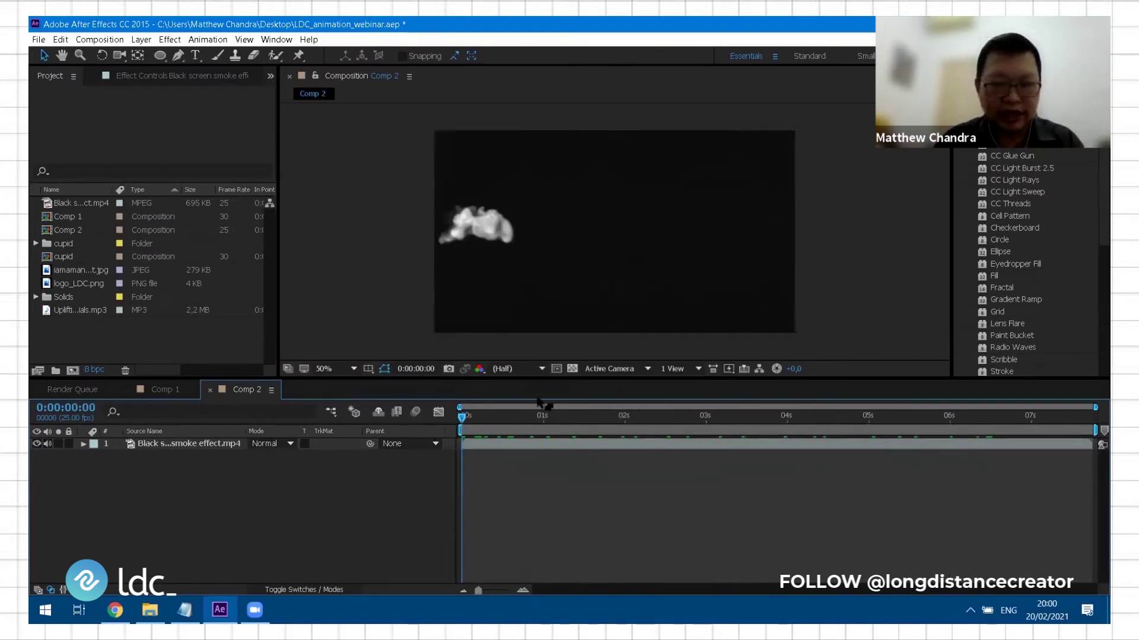
pyautogui.moveTo(462, 417); pyautogui.dragTo(369, 444)
pyautogui.click(110, 347)
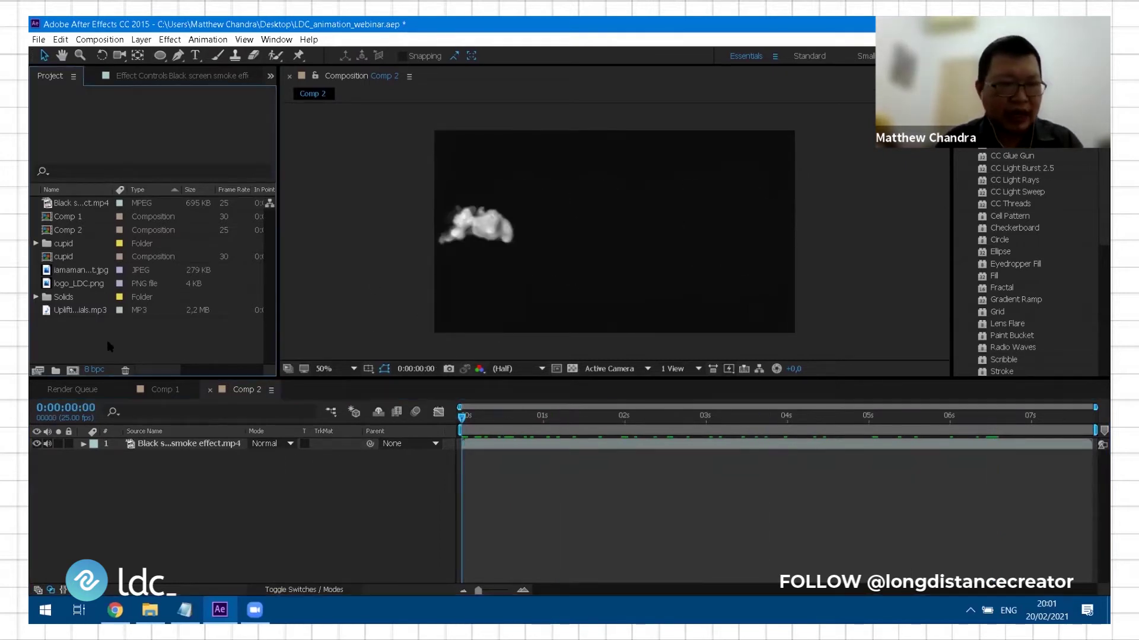
# - Add the imported JPEG of the screaming woman to Comp 2 as a layer above the smoke effect video
pyautogui.click(70, 271)
pyautogui.moveTo(70, 270); pyautogui.dragTo(137, 474)
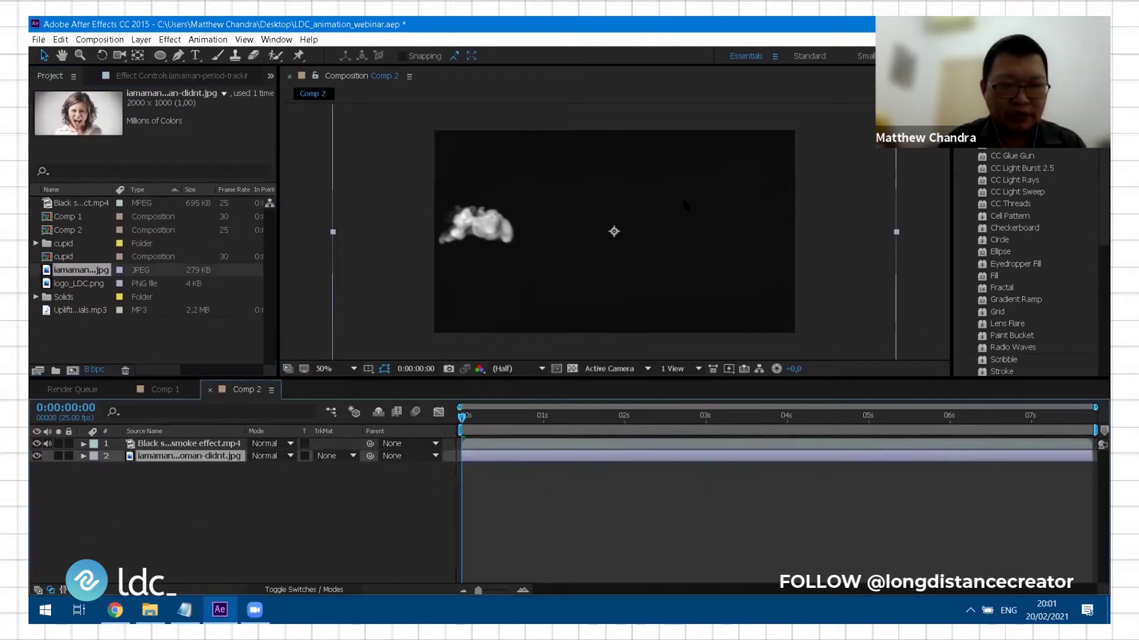
pyautogui.moveTo(229, 458); pyautogui.dragTo(230, 441)
# - Try scaling the woman image down closer to the composition frame
pyautogui.scroll(-2, 739, 180)
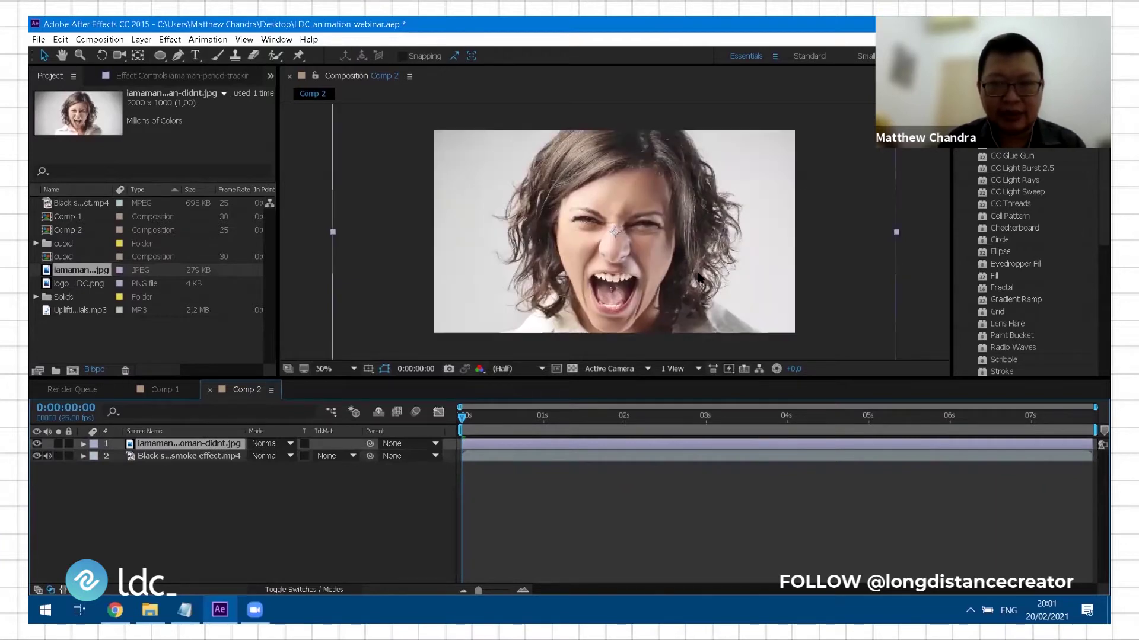
pyautogui.moveTo(756, 304); pyautogui.dragTo(731, 287)
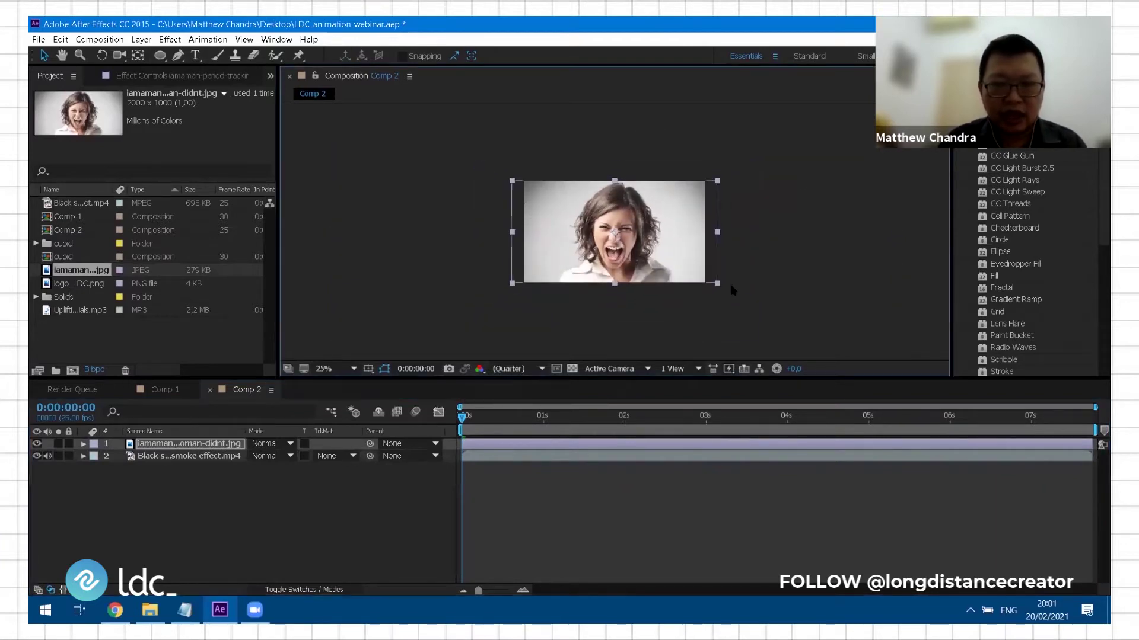
pyautogui.click(730, 286)
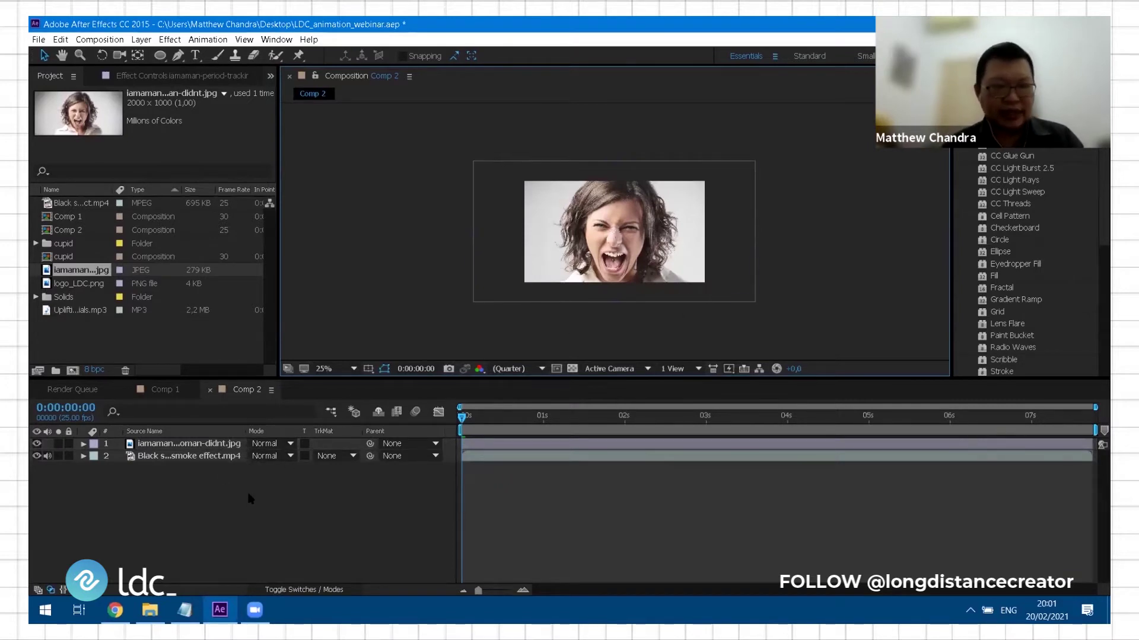
# - Move the woman image layer below the smoke effect layer in Comp 2
pyautogui.scroll(1, 605, 252)
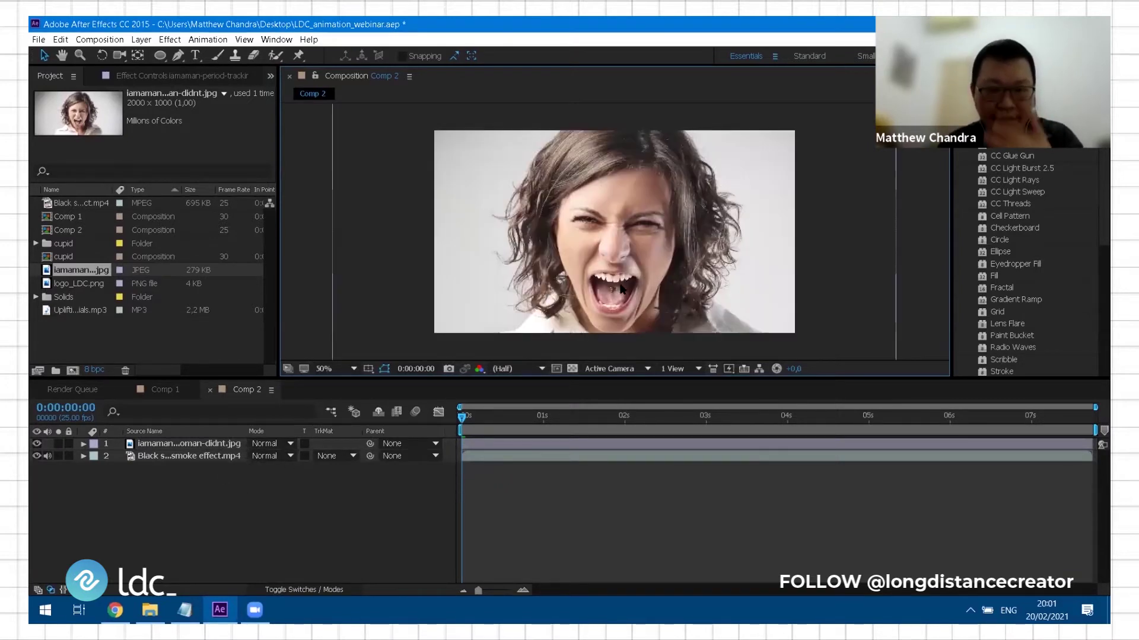
pyautogui.moveTo(605, 252); pyautogui.dragTo(598, 240)
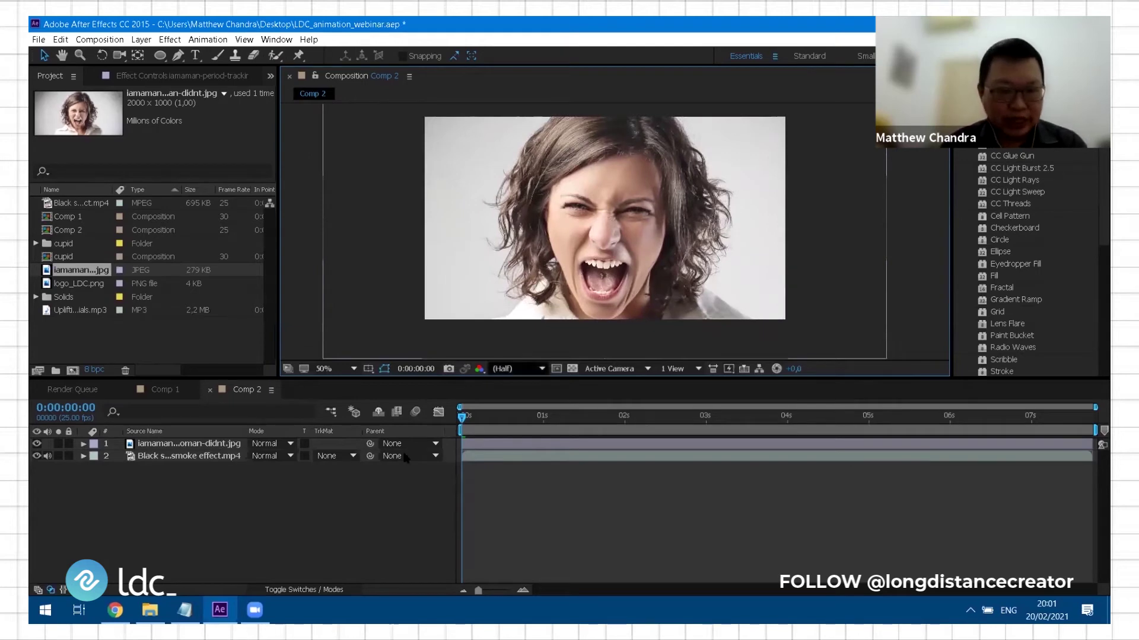
pyautogui.moveTo(178, 444); pyautogui.dragTo(176, 472)
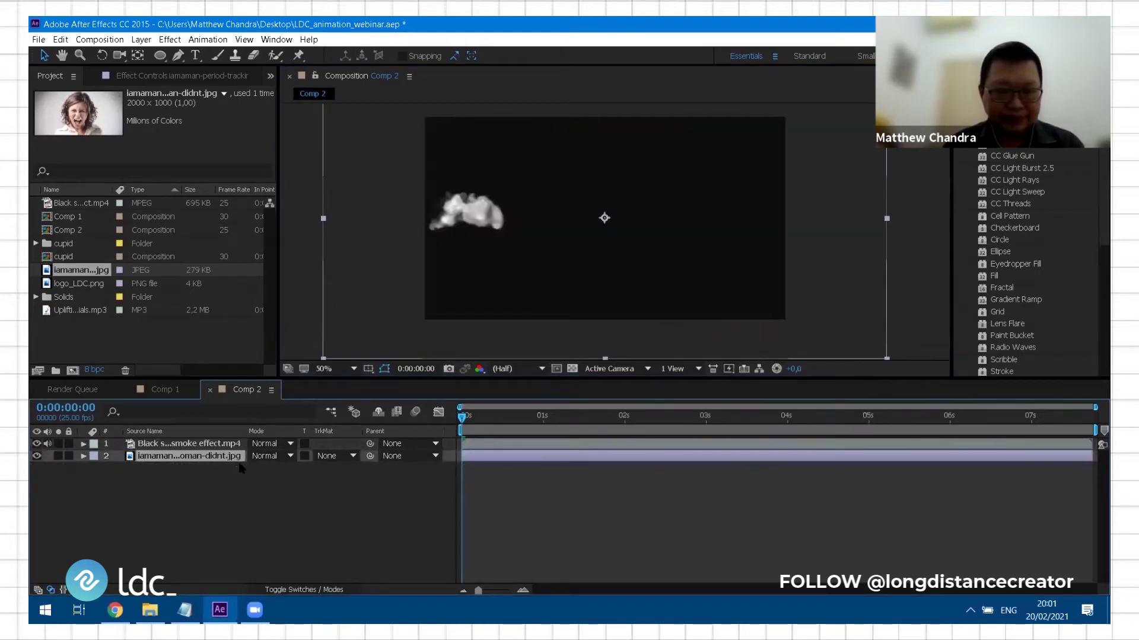
# - Move the Comp 2 playhead to 0:00:02:15 and view the blending modes offered for the smoke effect layer
pyautogui.moveTo(479, 419); pyautogui.dragTo(688, 424)
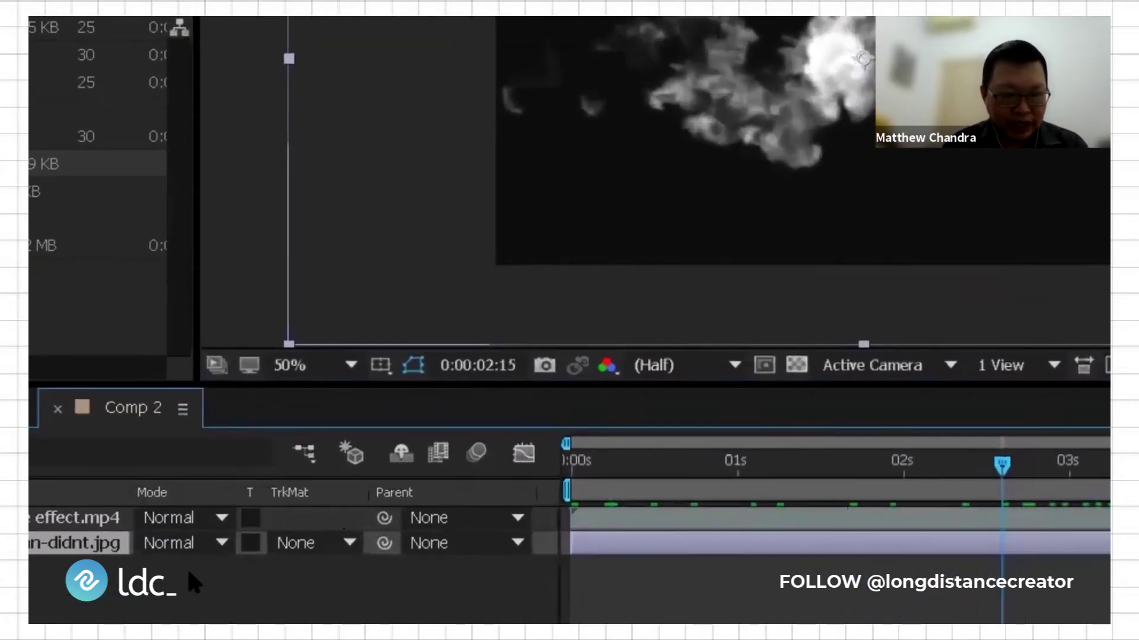
pyautogui.click(170, 614)
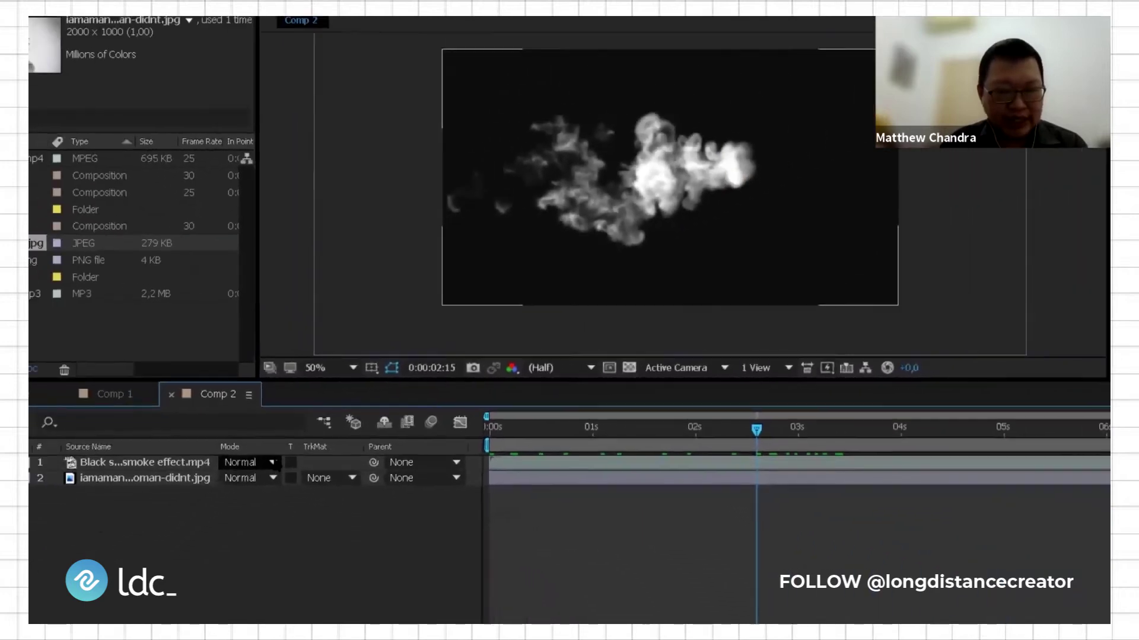
pyautogui.click(276, 464)
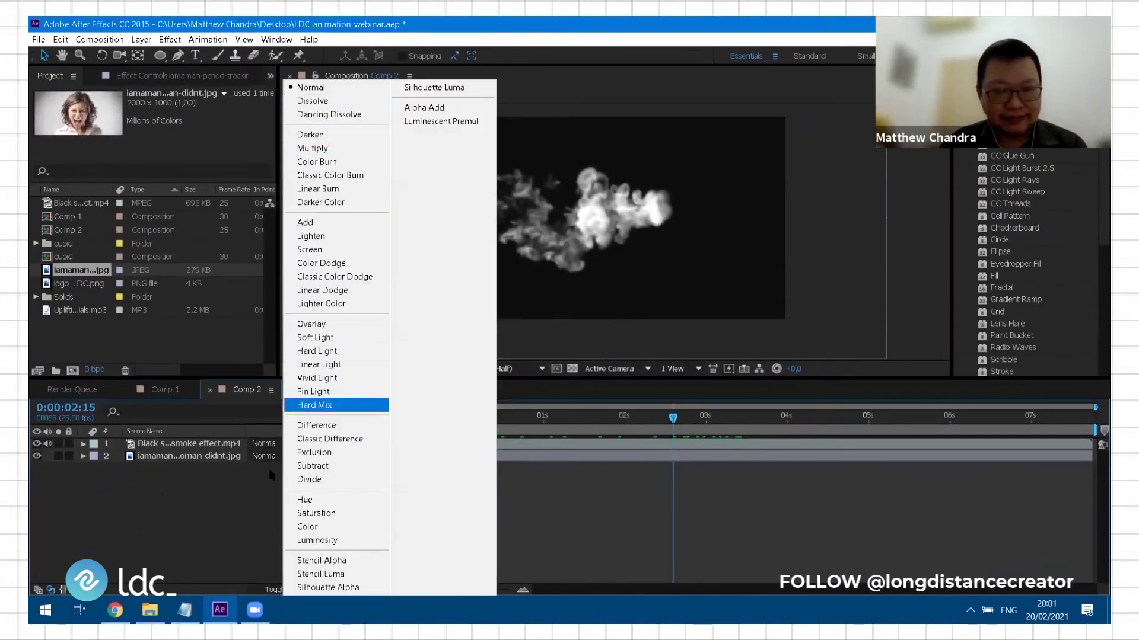
pyautogui.click(282, 496)
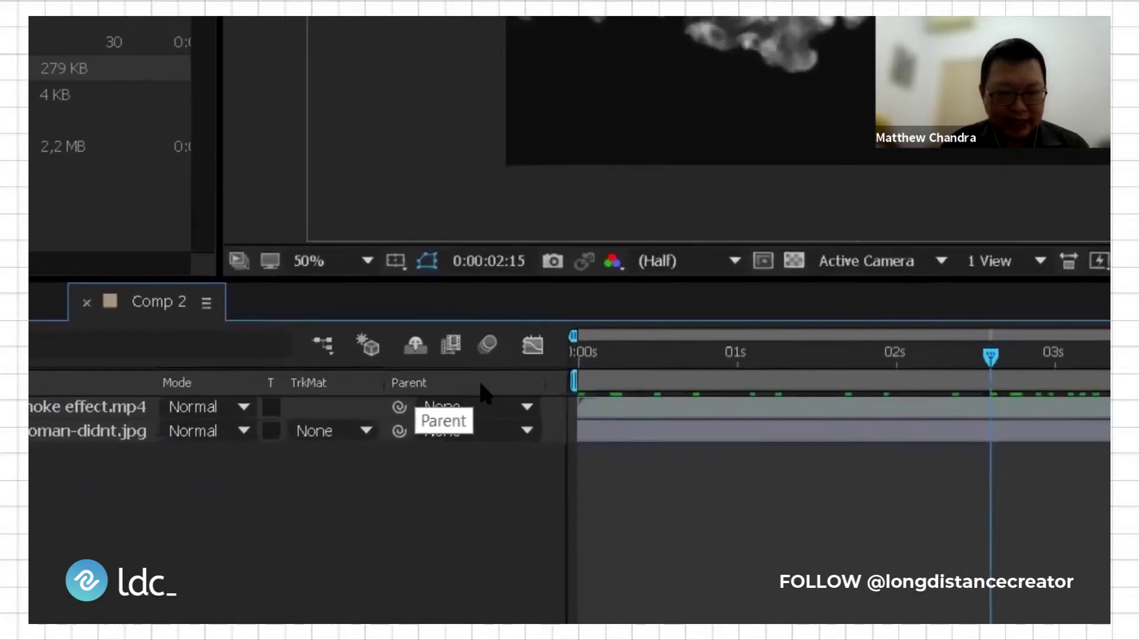
# - Hide the Modes column in the Comp 2 timeline and show it again
pyautogui.rightClick(481, 385)
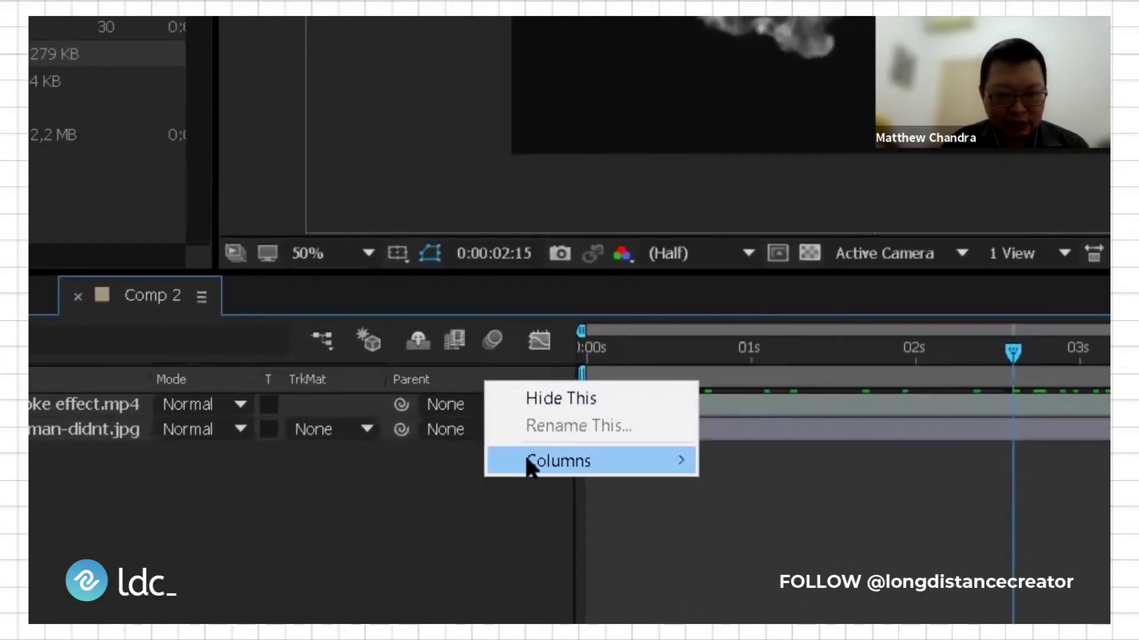
pyautogui.moveTo(532, 469)
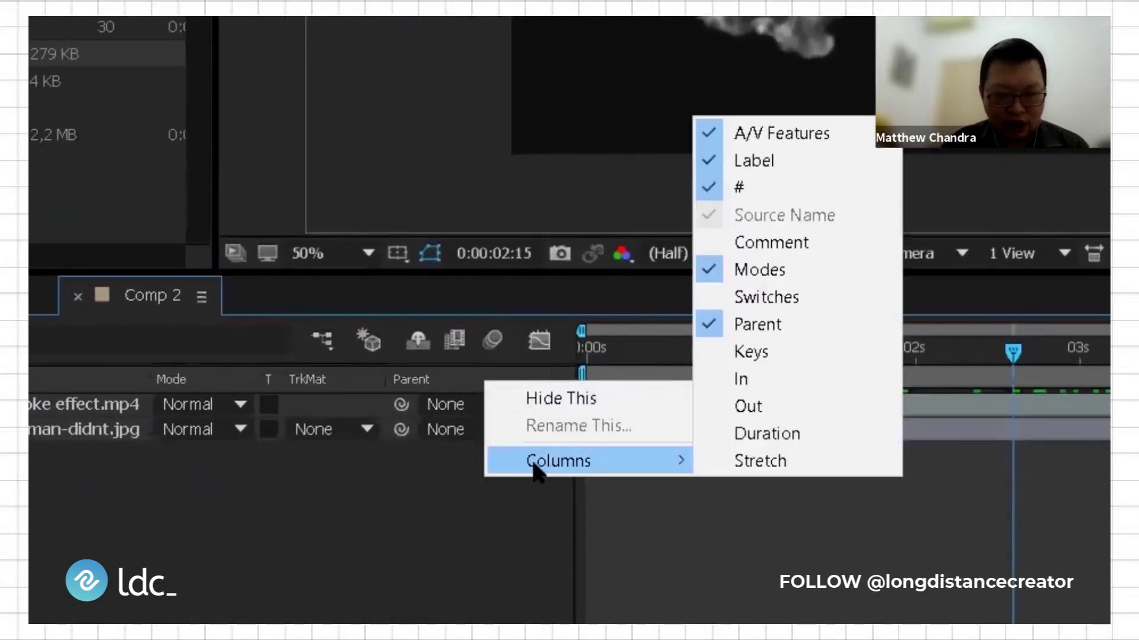
pyautogui.click(808, 270)
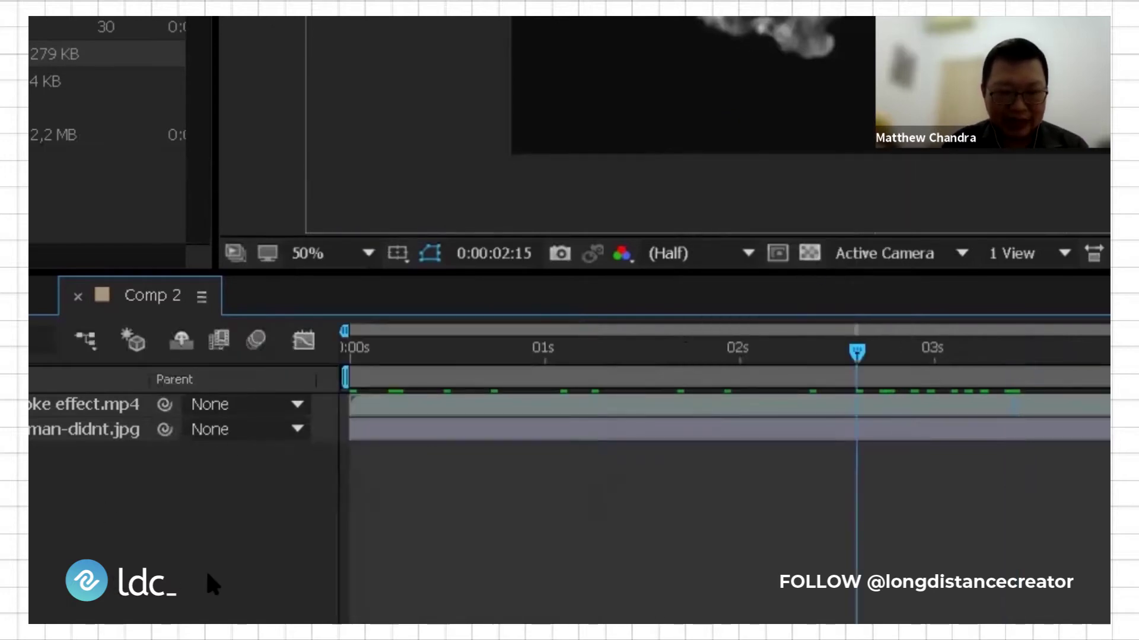
pyautogui.rightClick(327, 379)
pyautogui.moveTo(364, 461)
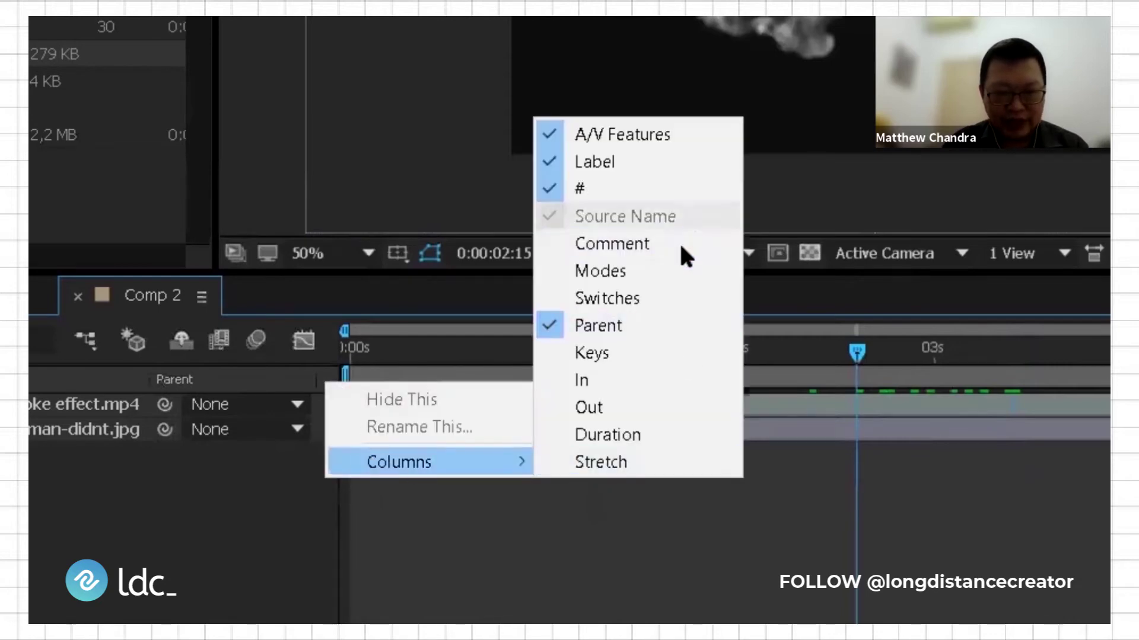
pyautogui.click(670, 270)
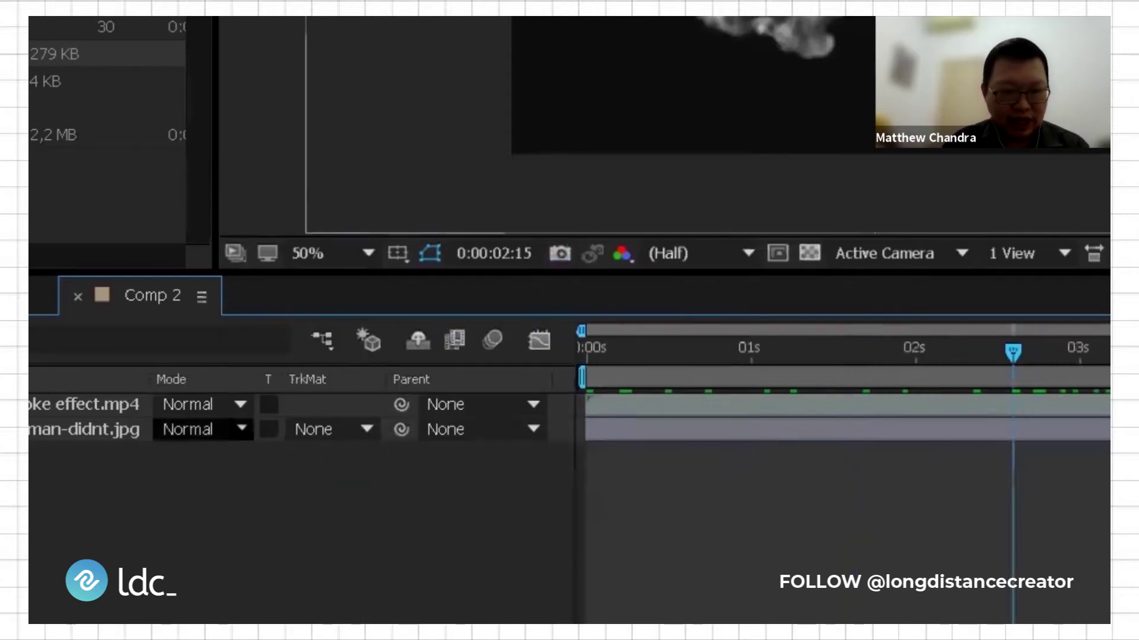
# - Set the blending mode of the smoke effect layer to Stencil Luma
pyautogui.click(225, 415)
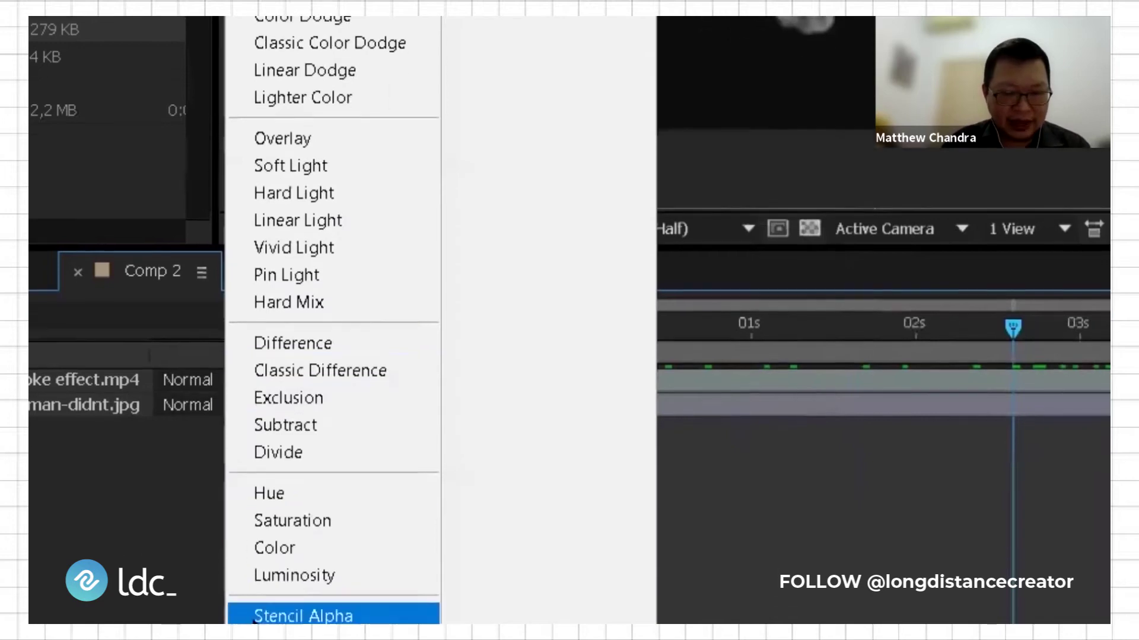
pyautogui.click(258, 570)
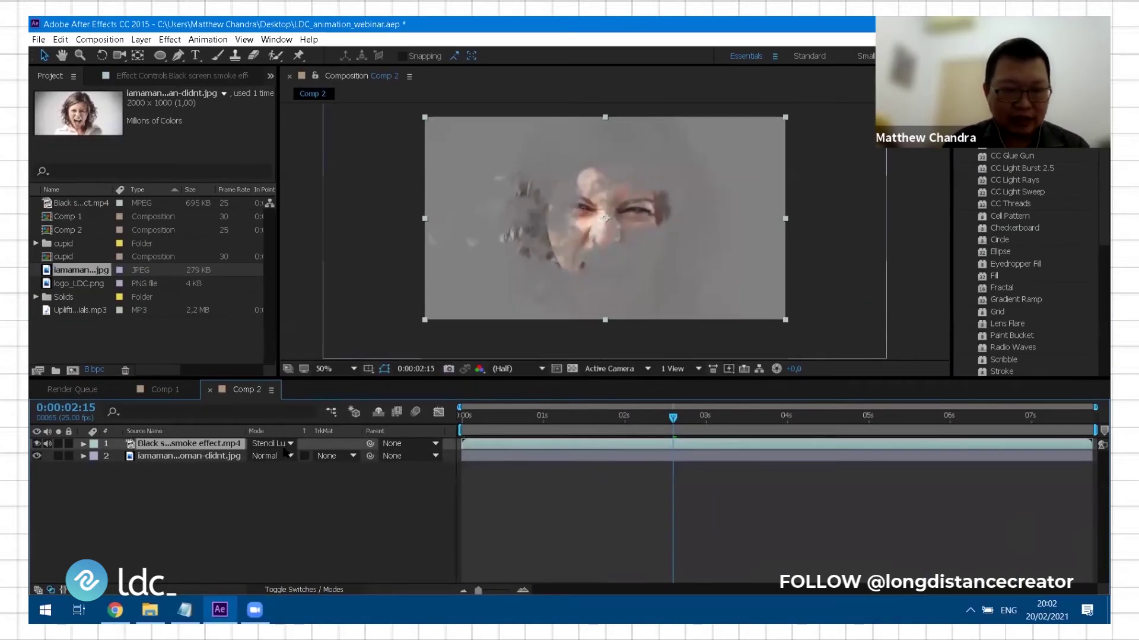
# - Try Stencil Alpha, Silhouette Alpha and Silhouette Luma on the smoke effect layer, ending back on Stencil Luma
pyautogui.click(270, 444)
pyautogui.click(313, 560)
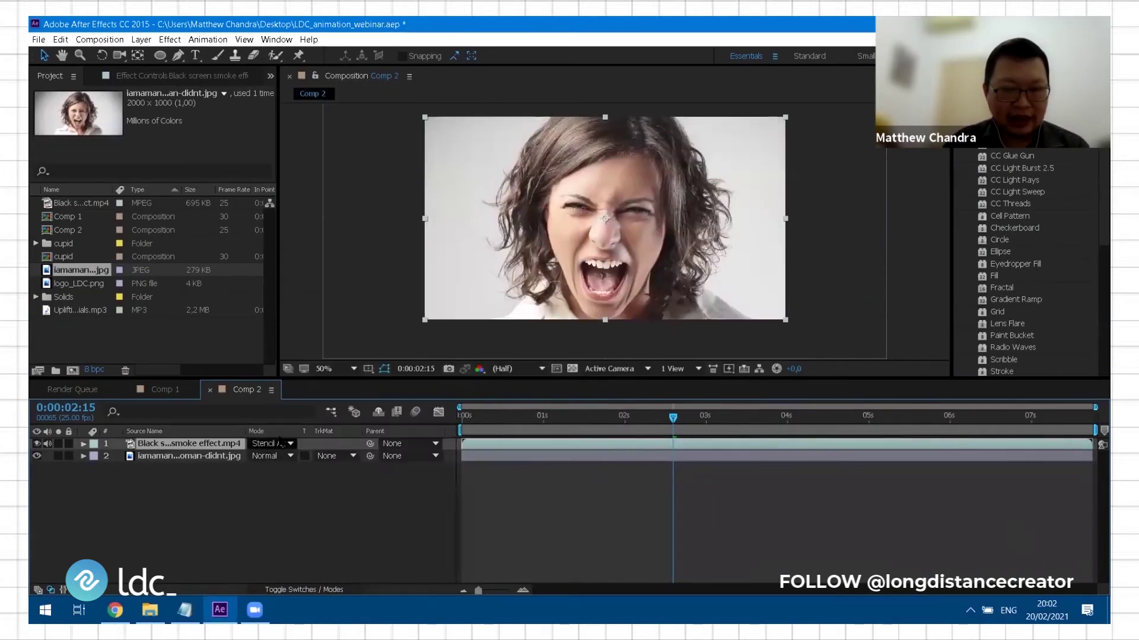
pyautogui.click(270, 444)
pyautogui.click(306, 587)
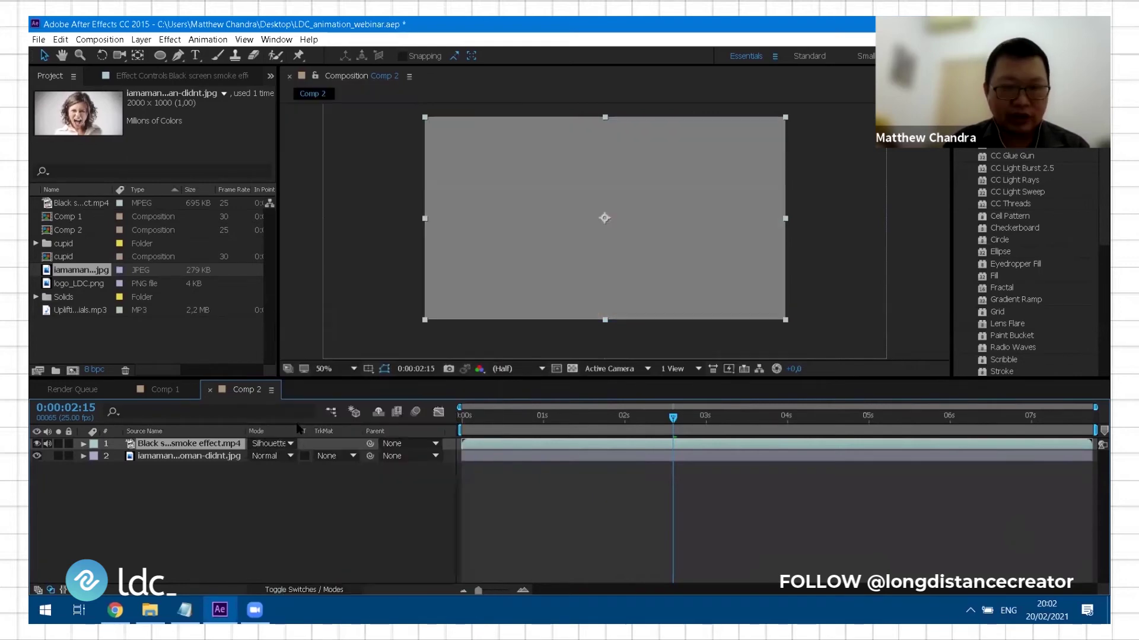
pyautogui.click(279, 448)
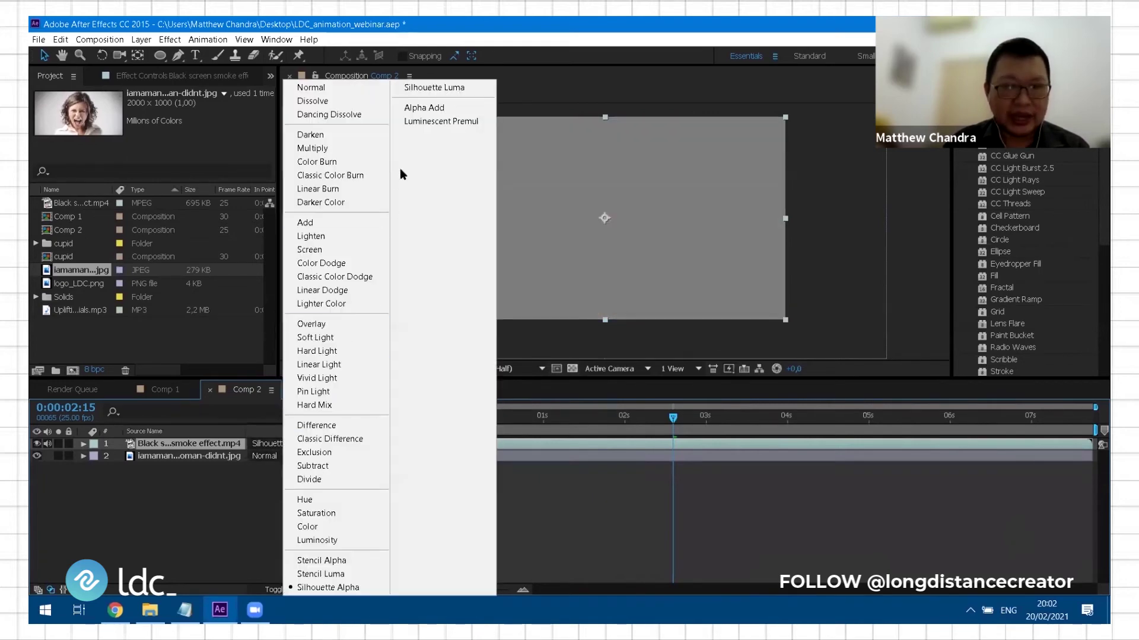
pyautogui.click(445, 86)
pyautogui.click(285, 446)
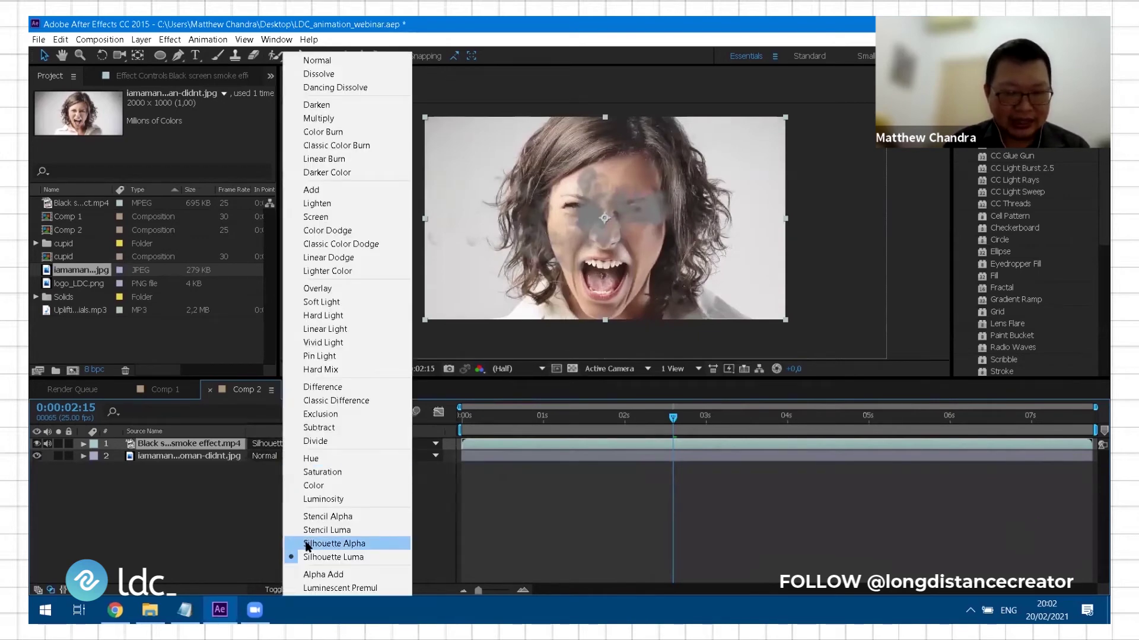
pyautogui.click(331, 517)
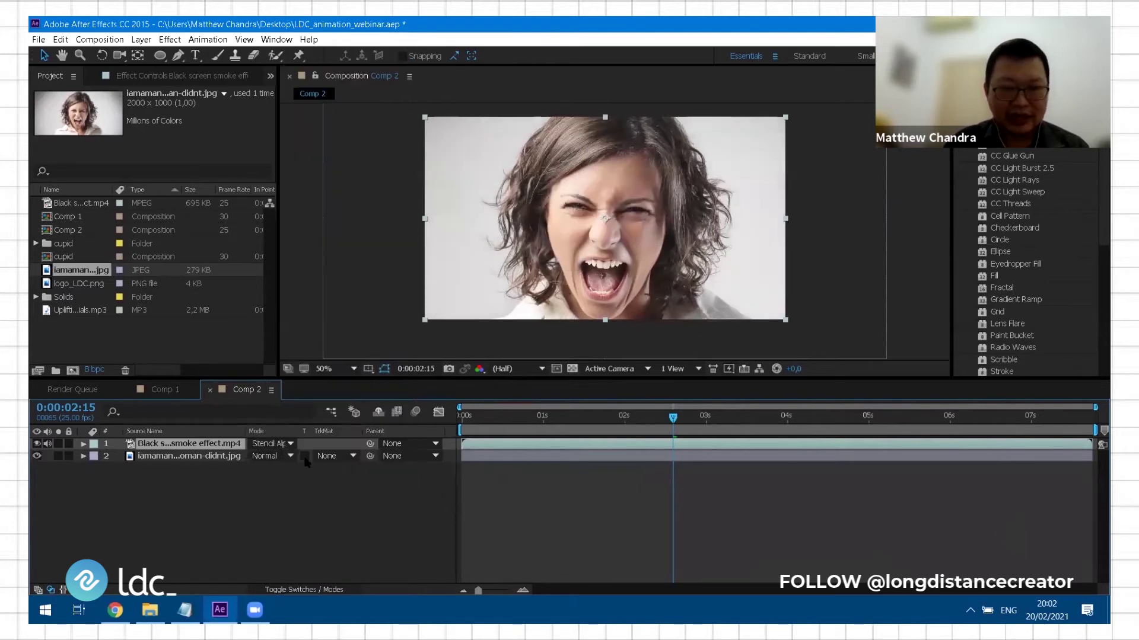
pyautogui.click(288, 447)
pyautogui.click(315, 528)
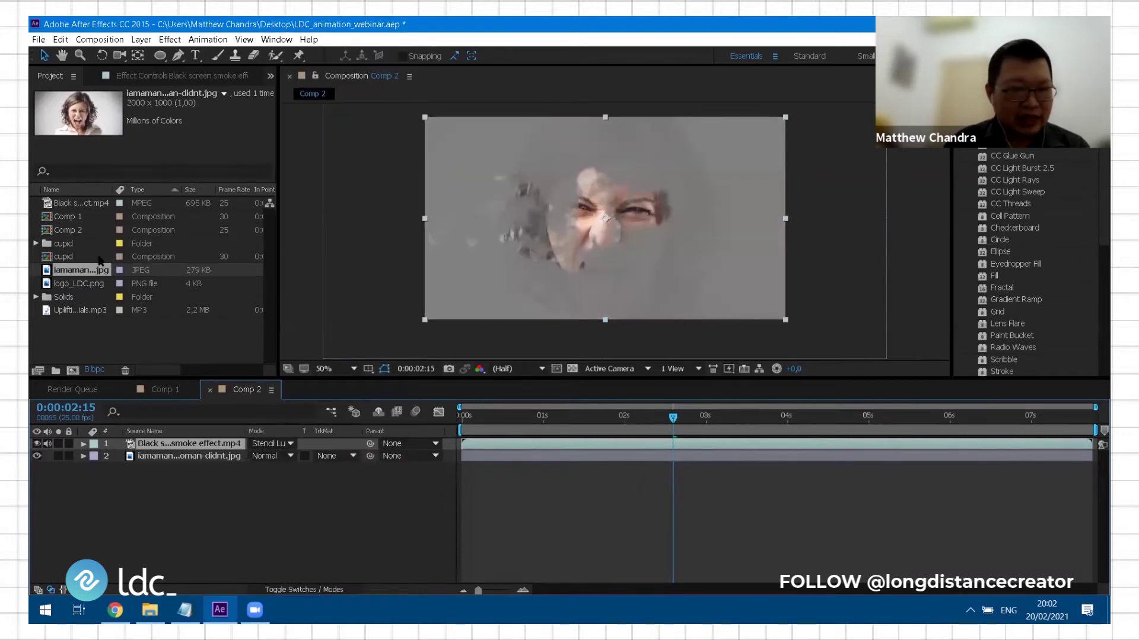
# - Set the background color of Comp 2 to black (000000) in its composition settings
pyautogui.rightClick(68, 236)
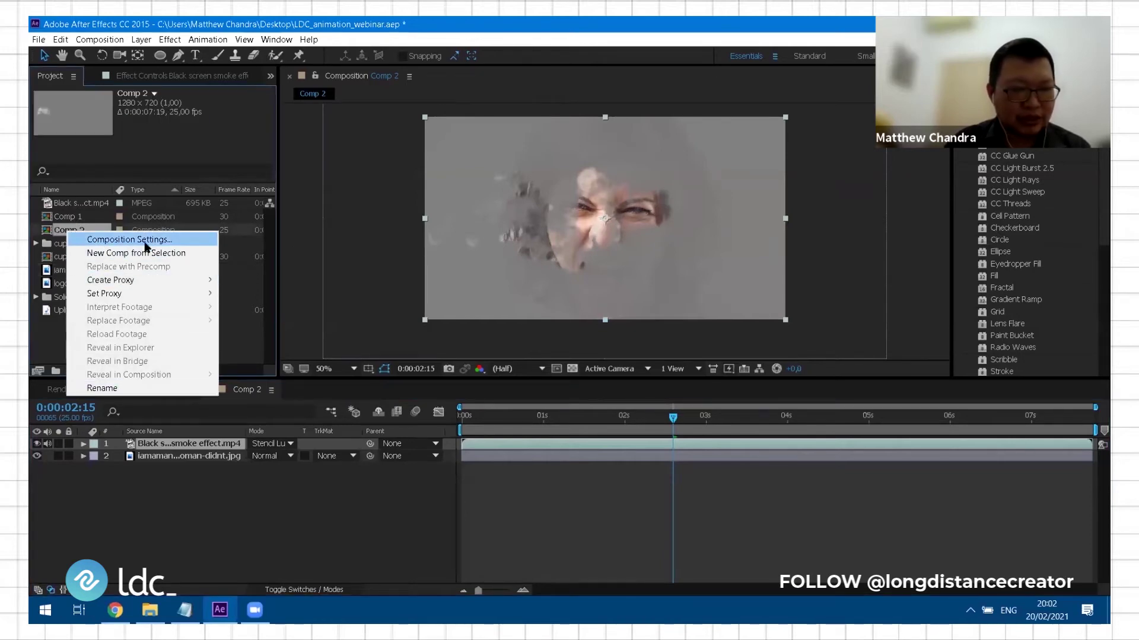
pyautogui.click(129, 239)
pyautogui.click(493, 375)
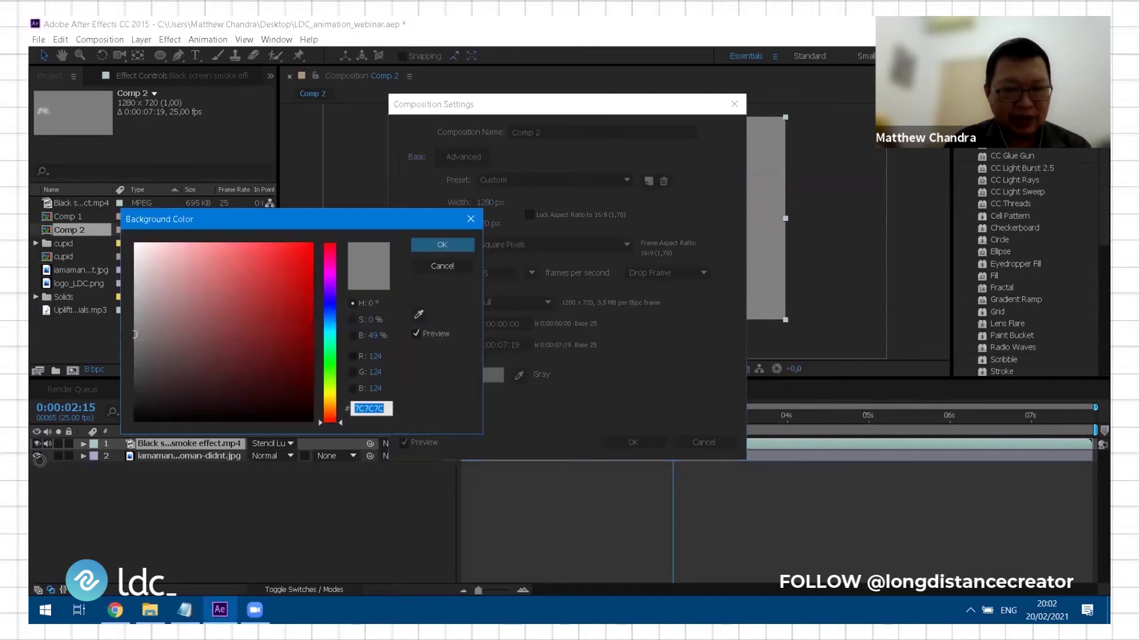
pyautogui.write('000000')
pyautogui.press('Return')
pyautogui.press('Return')
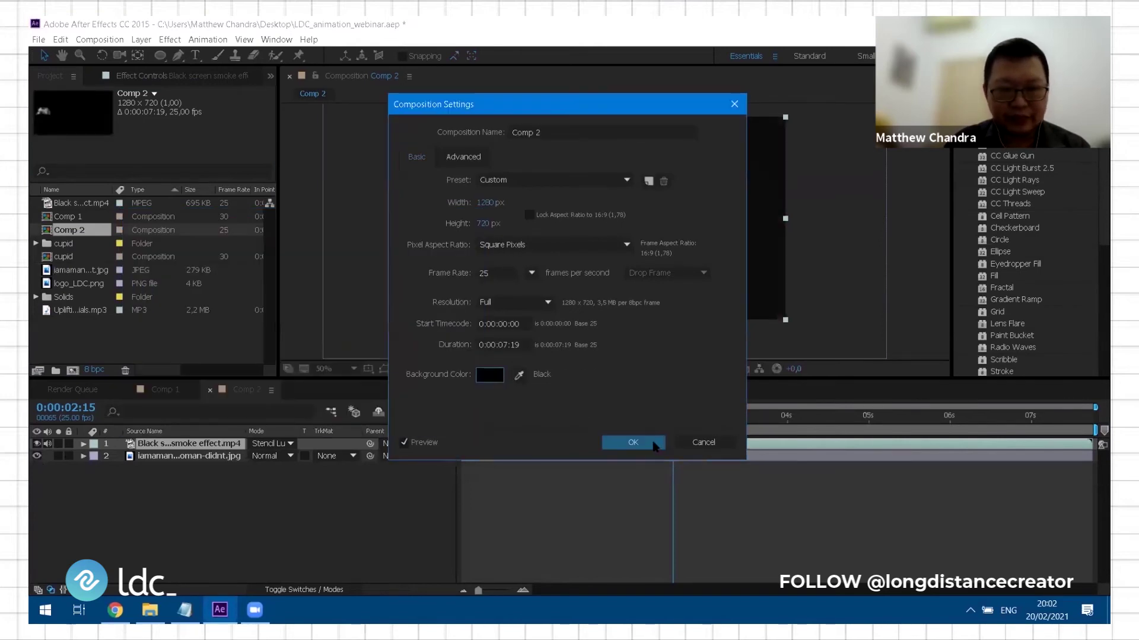
pyautogui.click(633, 443)
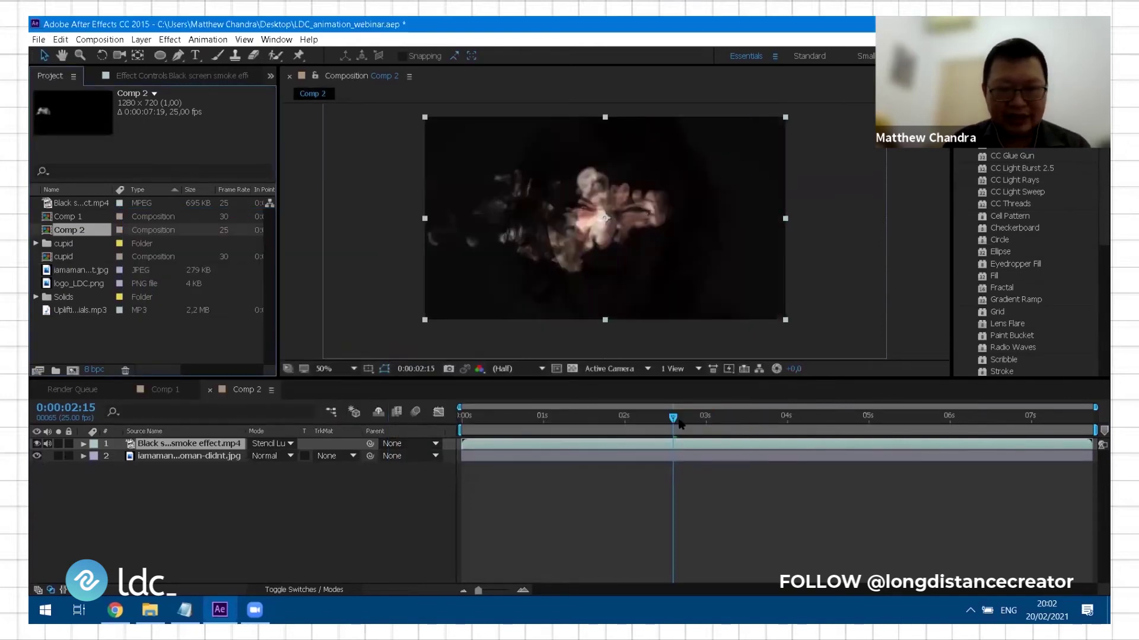
# - Play back Comp 2 from the start to review the woman's photo masked by the moving smoke
pyautogui.moveTo(672, 417); pyautogui.dragTo(526, 417)
pyautogui.press('space')
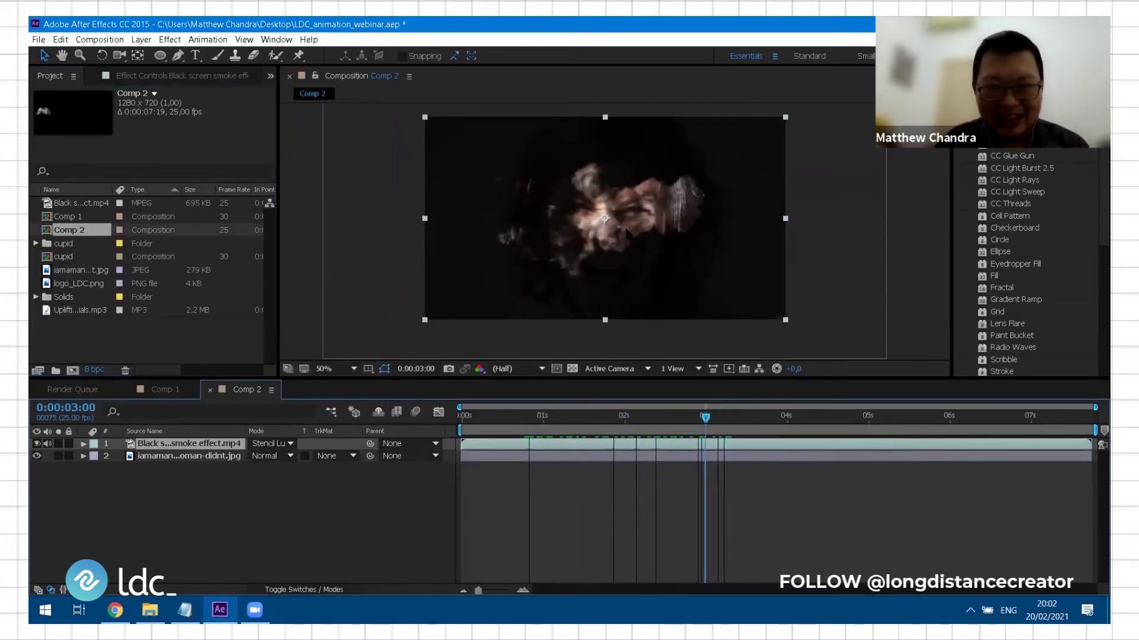
pyautogui.click(670, 417)
pyautogui.scroll(2, 614, 237)
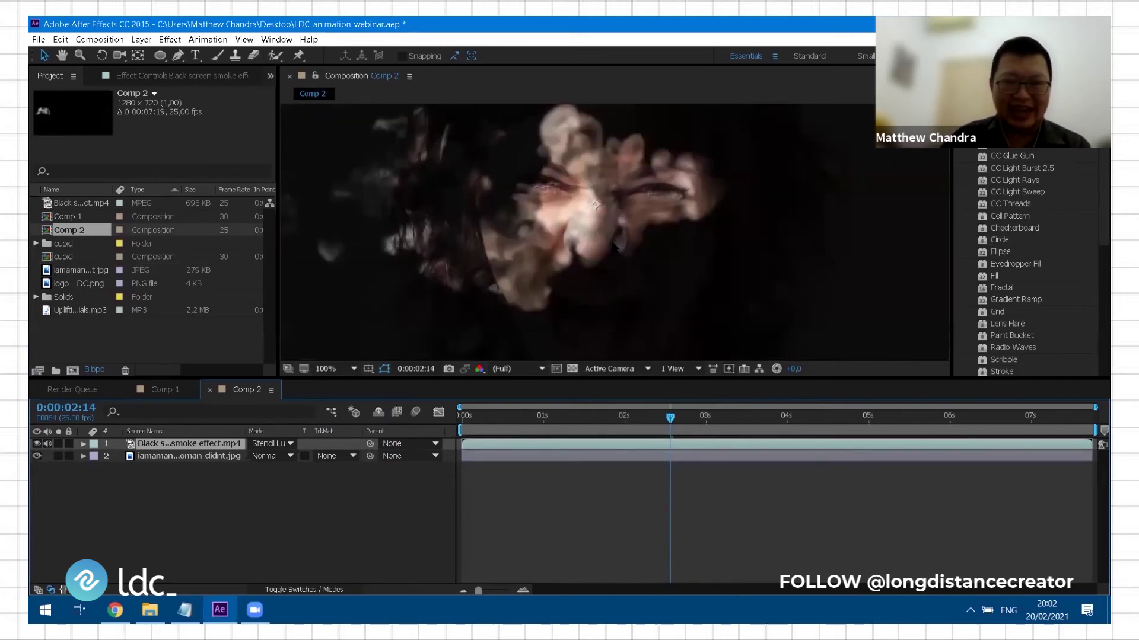
pyautogui.press(',')
pyautogui.press(',')
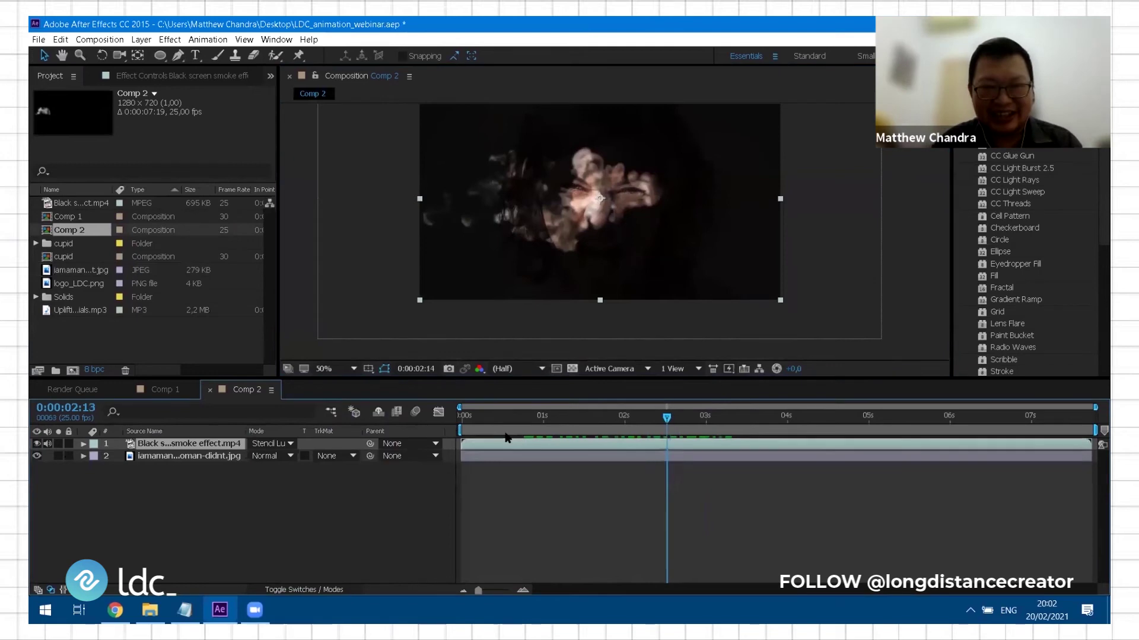
pyautogui.press('Home')
pyautogui.press('space')
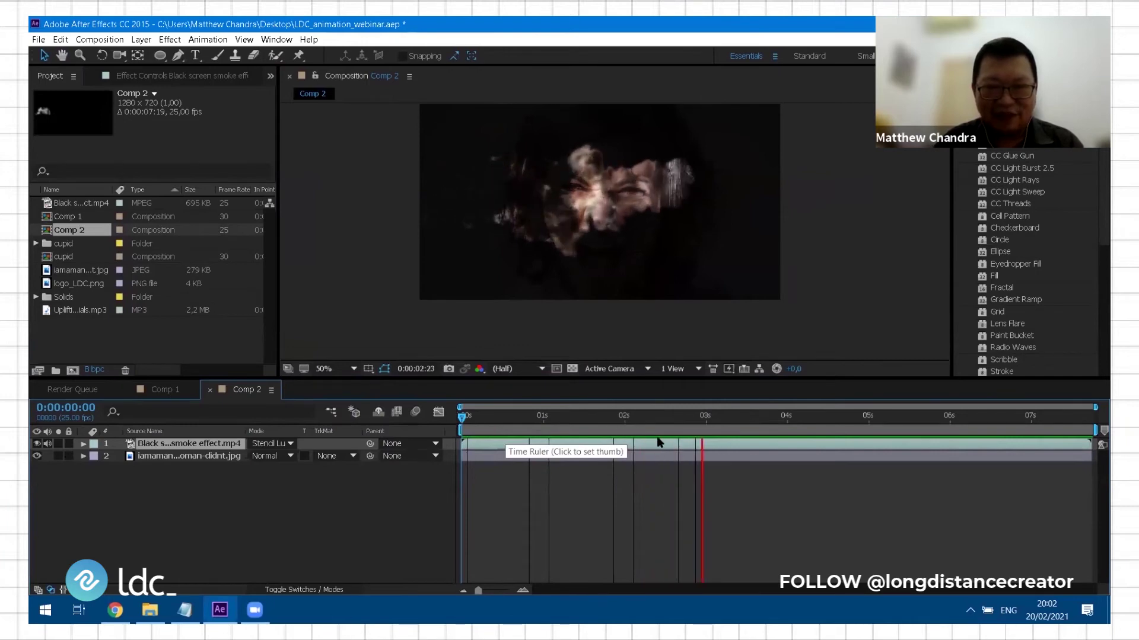
pyautogui.click(608, 449)
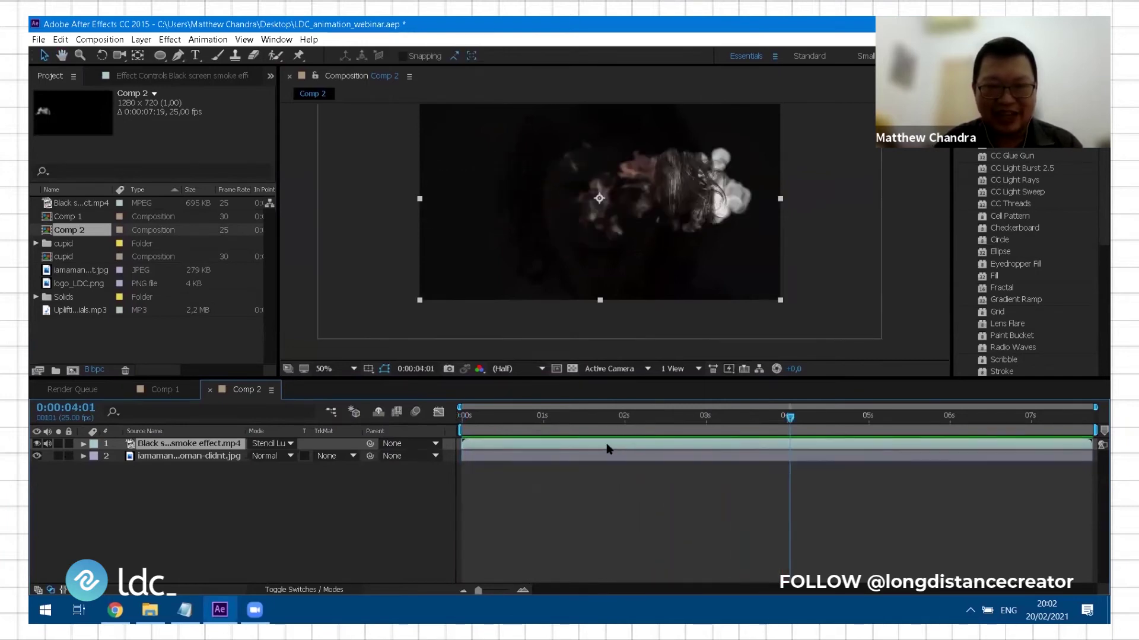
# - Move the playhead to 0:00:02:04 and examine the smoke-masked face at 100% magnification
pyautogui.moveTo(789, 417); pyautogui.dragTo(637, 417)
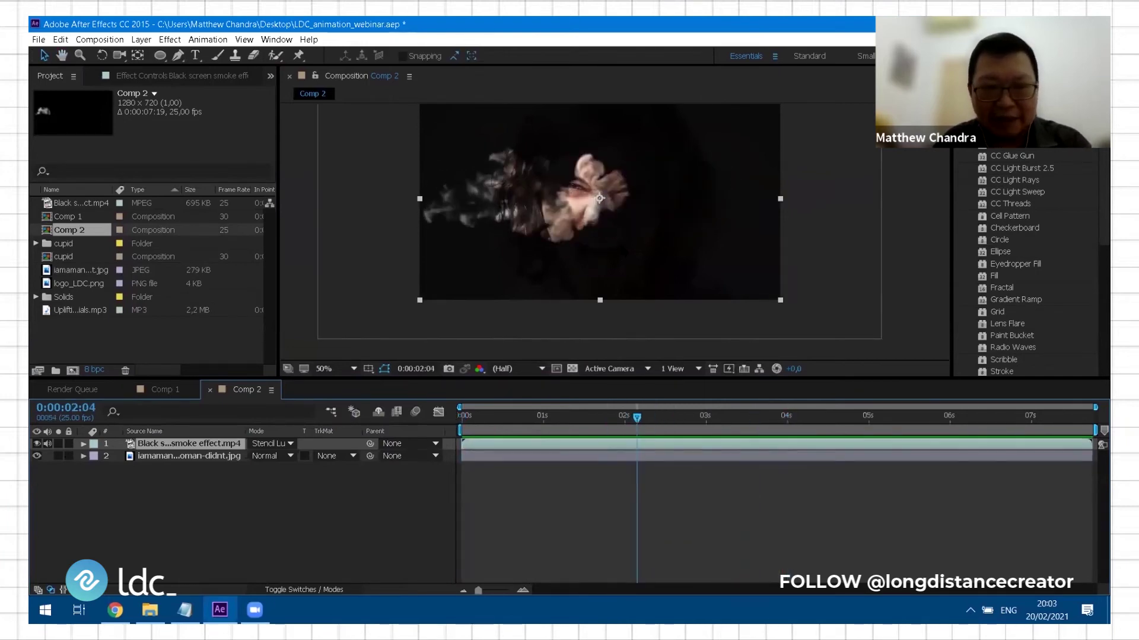
pyautogui.press('/')
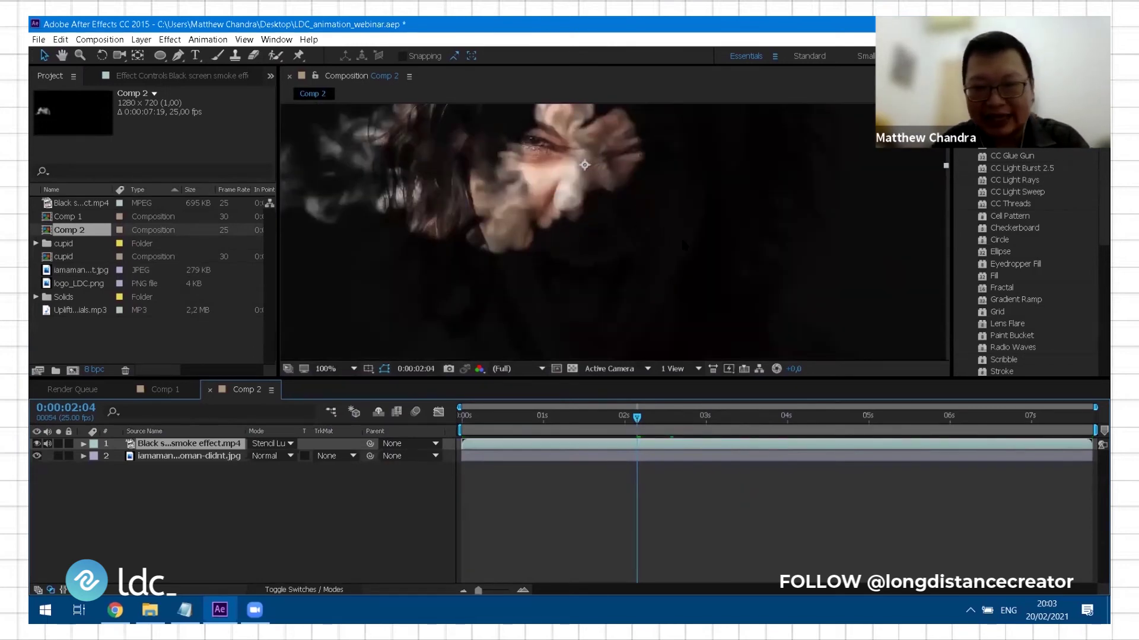
pyautogui.scroll(2, 1008, 195)
# - Collapse the expanded effects list to its categories and examine the effect groups from Animation Presets to Stylize
pyautogui.click(981, 194)
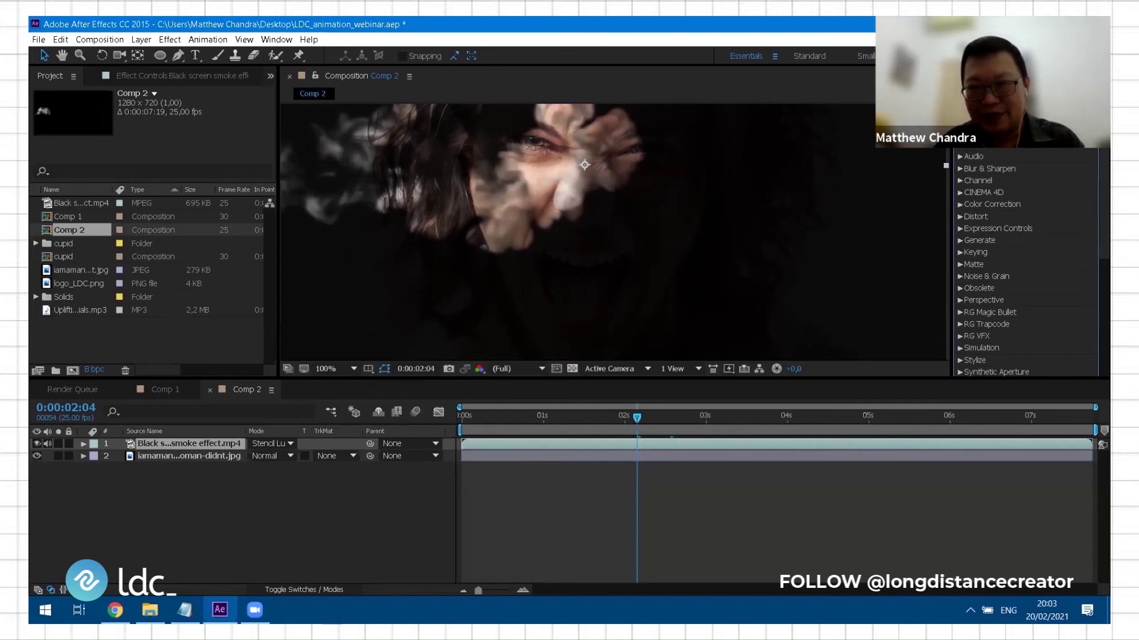
pyautogui.click(1040, 150)
pyautogui.hotkey('ctrl', '5')
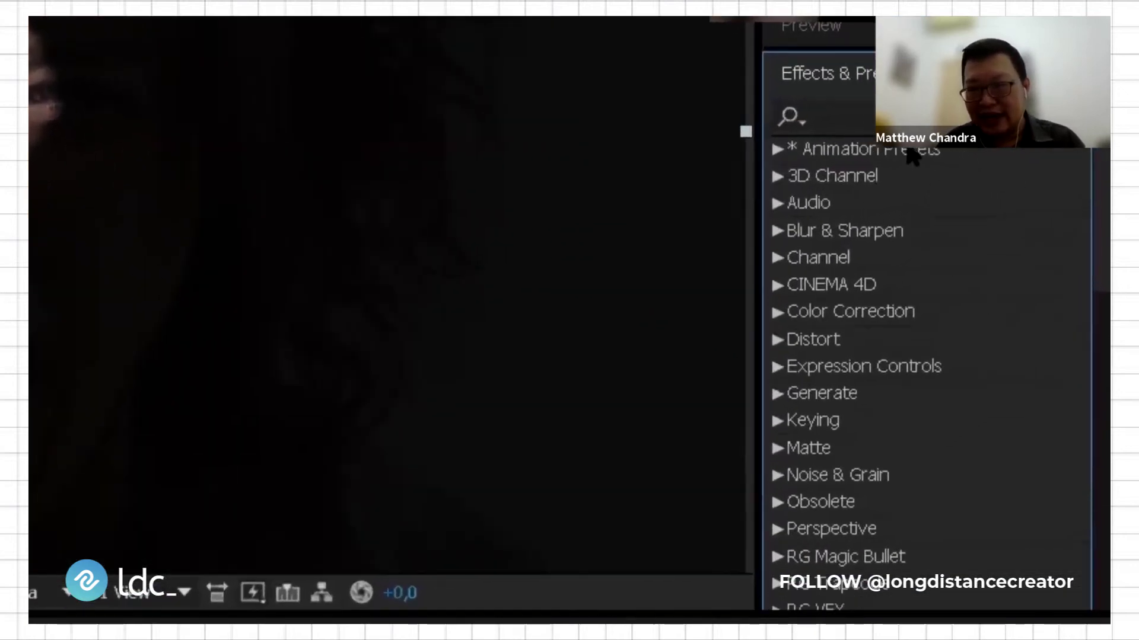
pyautogui.scroll(-4, 893, 291)
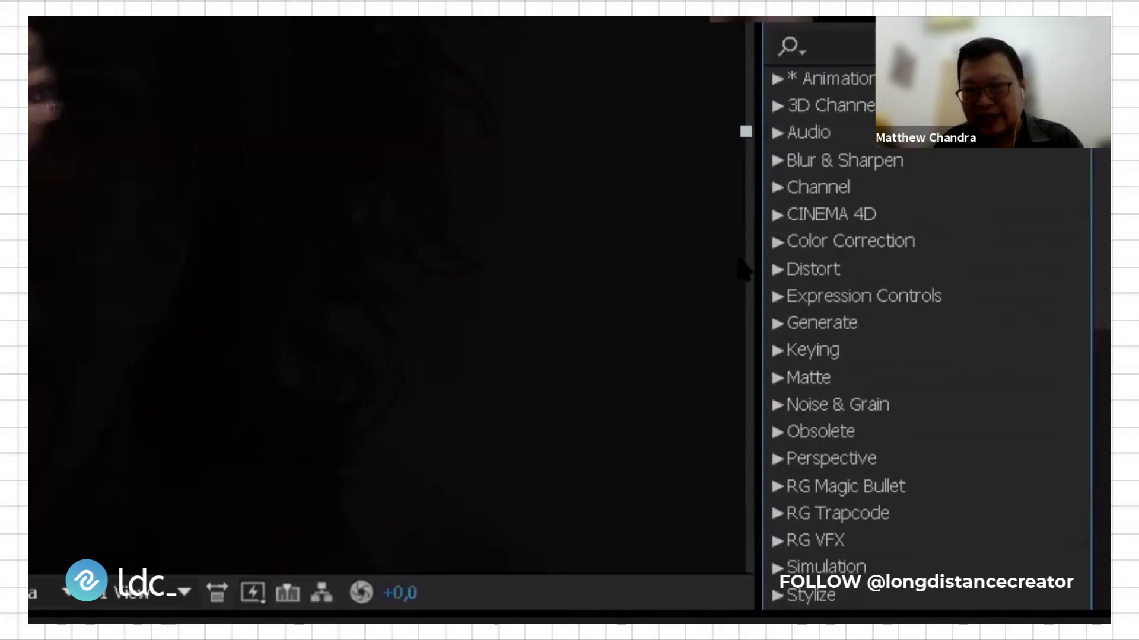
pyautogui.scroll(4, 859, 187)
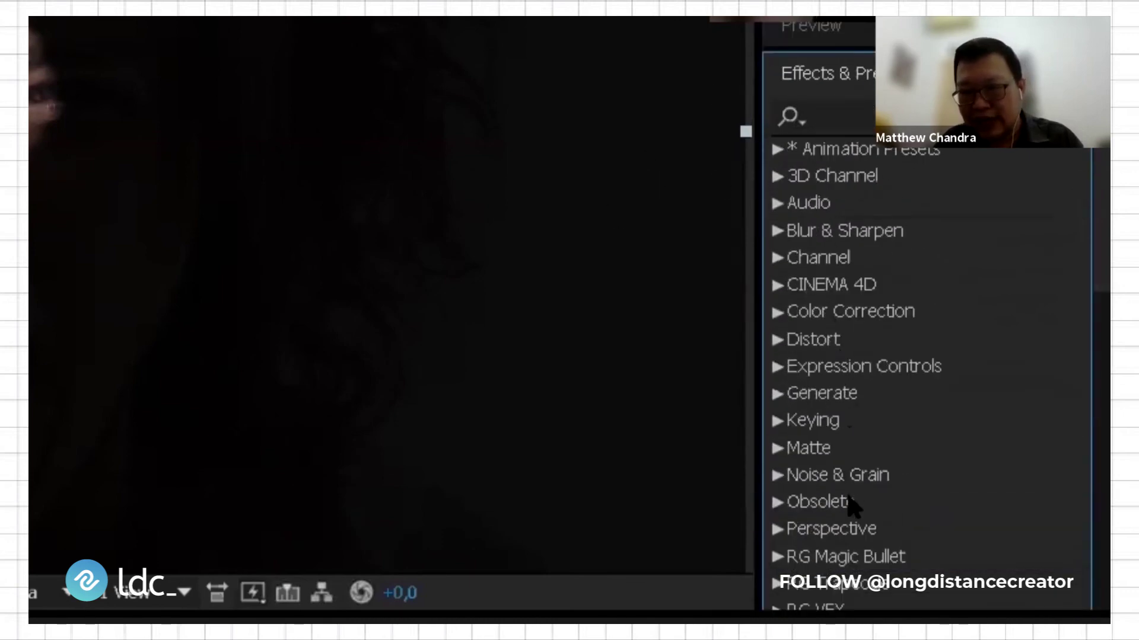
pyautogui.scroll(-4, 860, 490)
pyautogui.scroll(4, 925, 356)
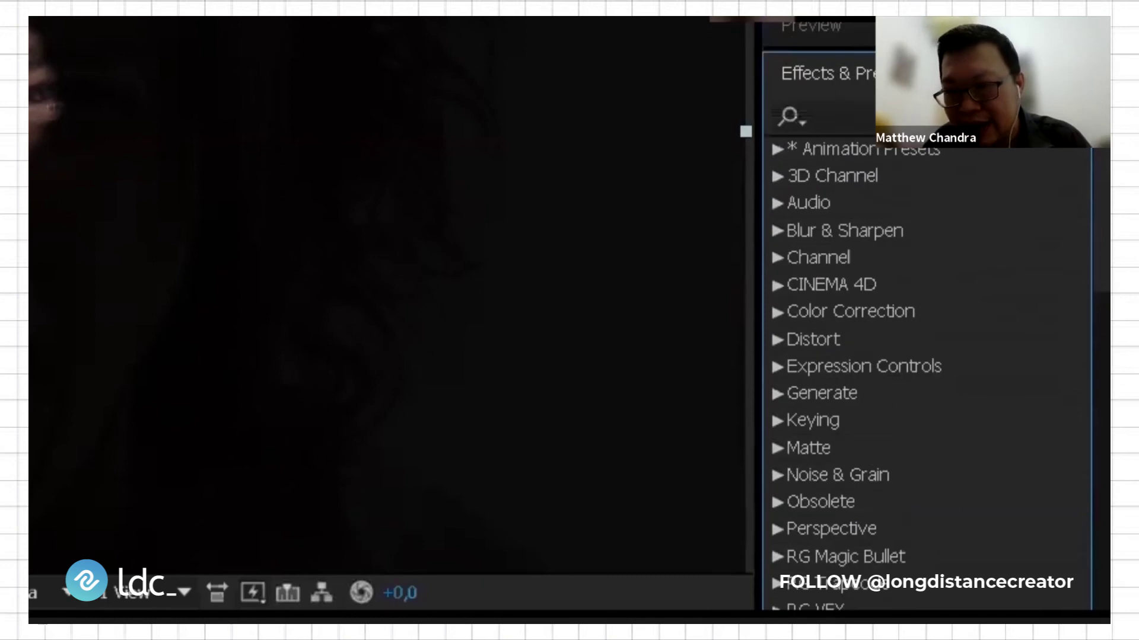
pyautogui.scroll(-4, 884, 258)
pyautogui.scroll(4, 860, 237)
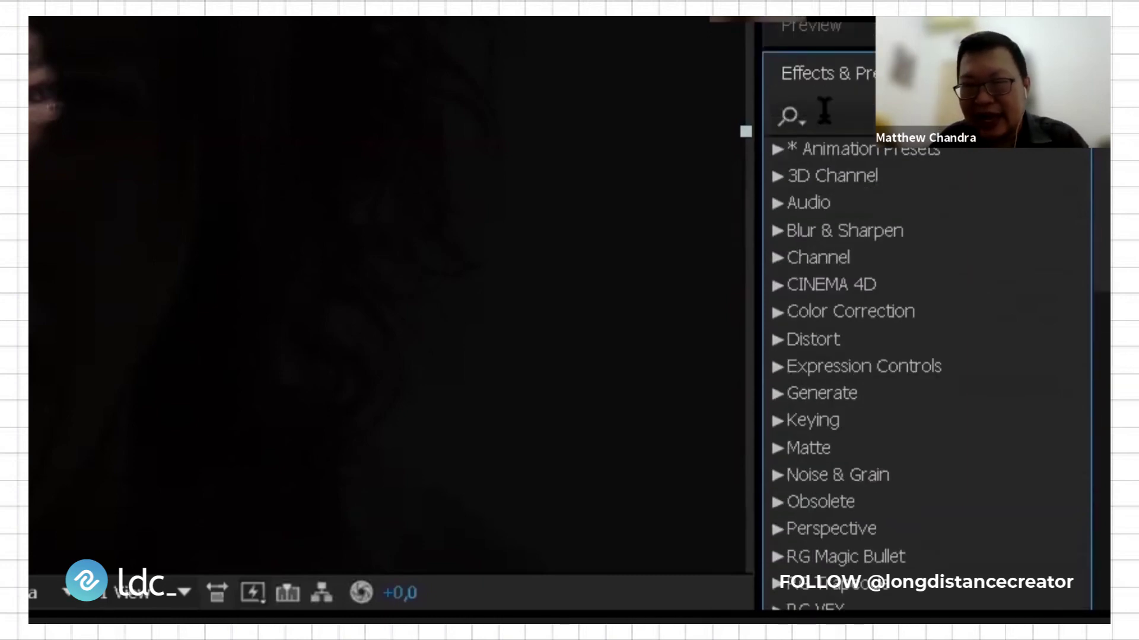
# - Search the effects for "level" and apply the Levels color correction effect to the Black screen smoke effect.mp4 layer
pyautogui.hotkey('ctrl', 'f')
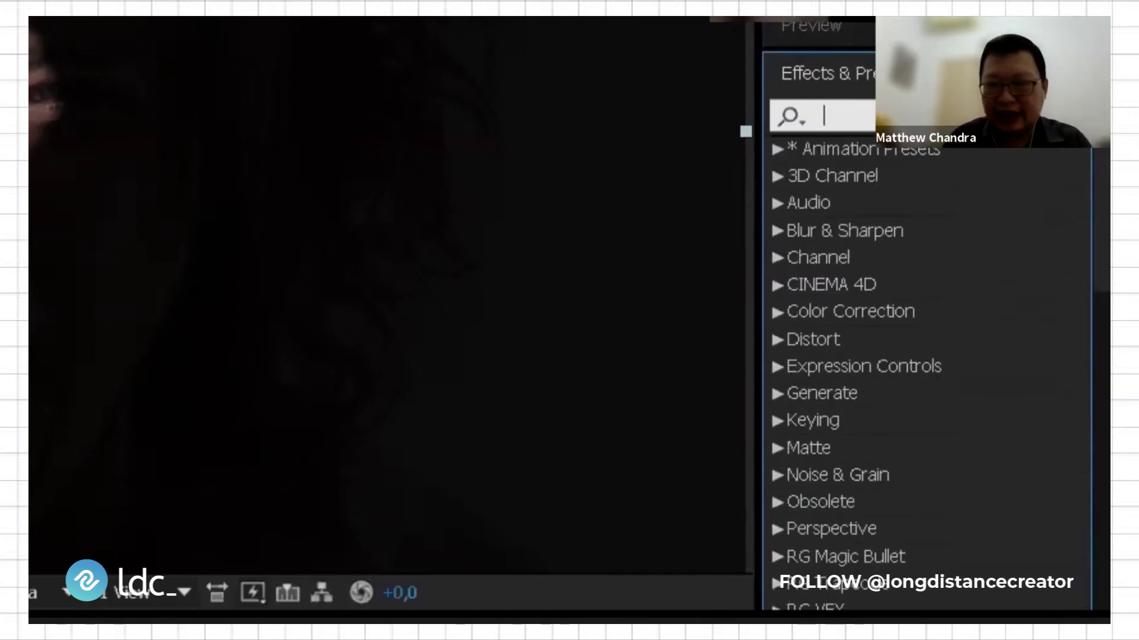
pyautogui.write('level')
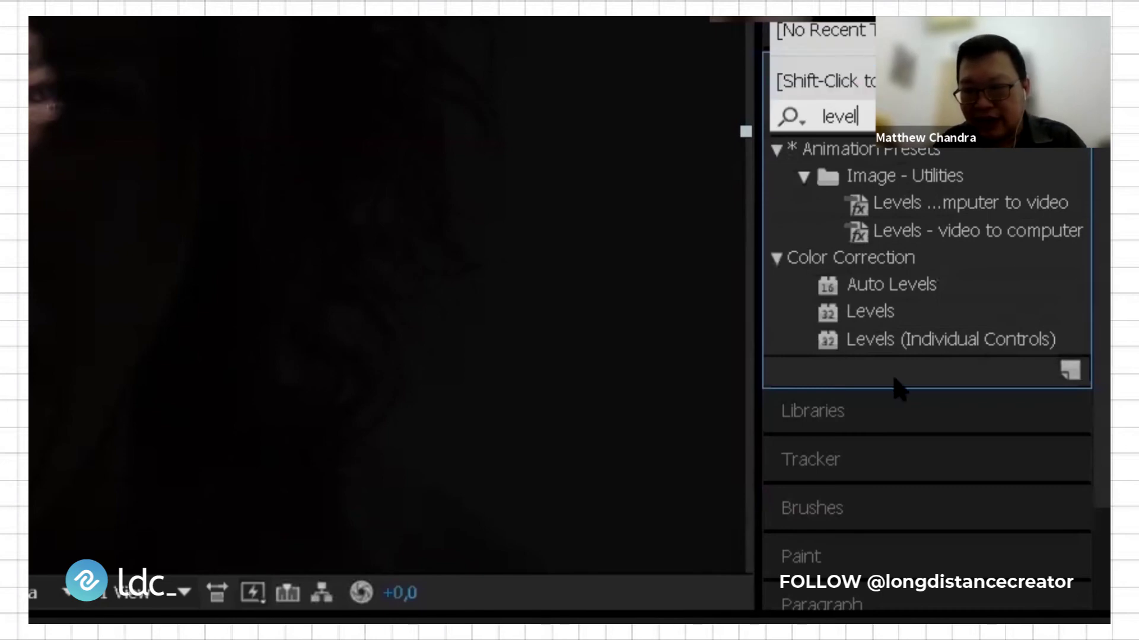
pyautogui.click(866, 312)
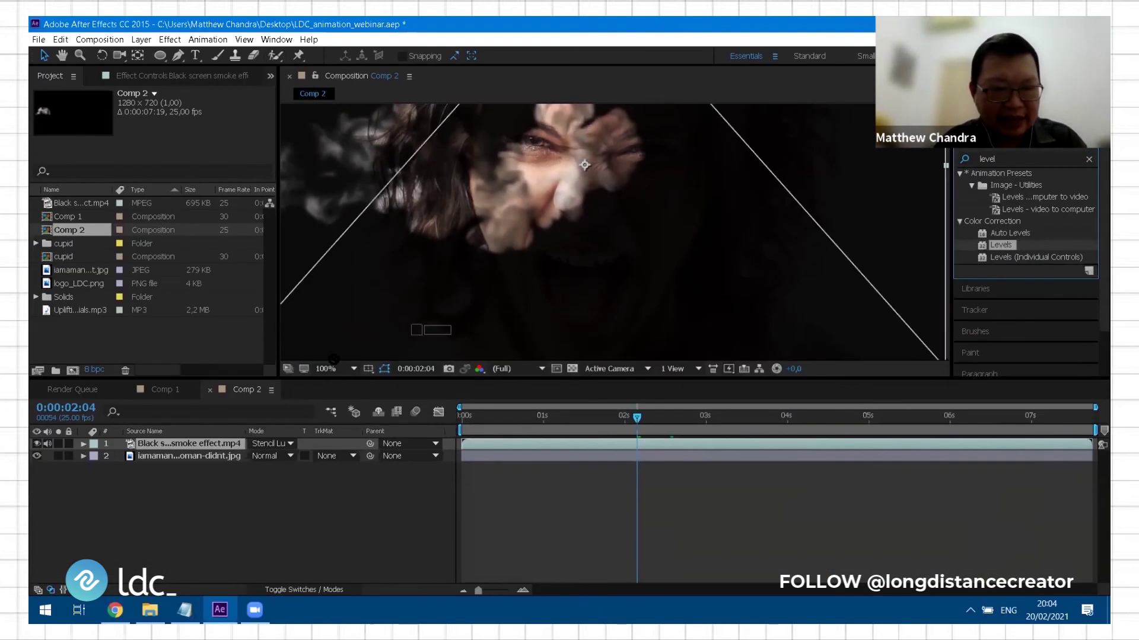
pyautogui.moveTo(334, 359); pyautogui.dragTo(197, 448)
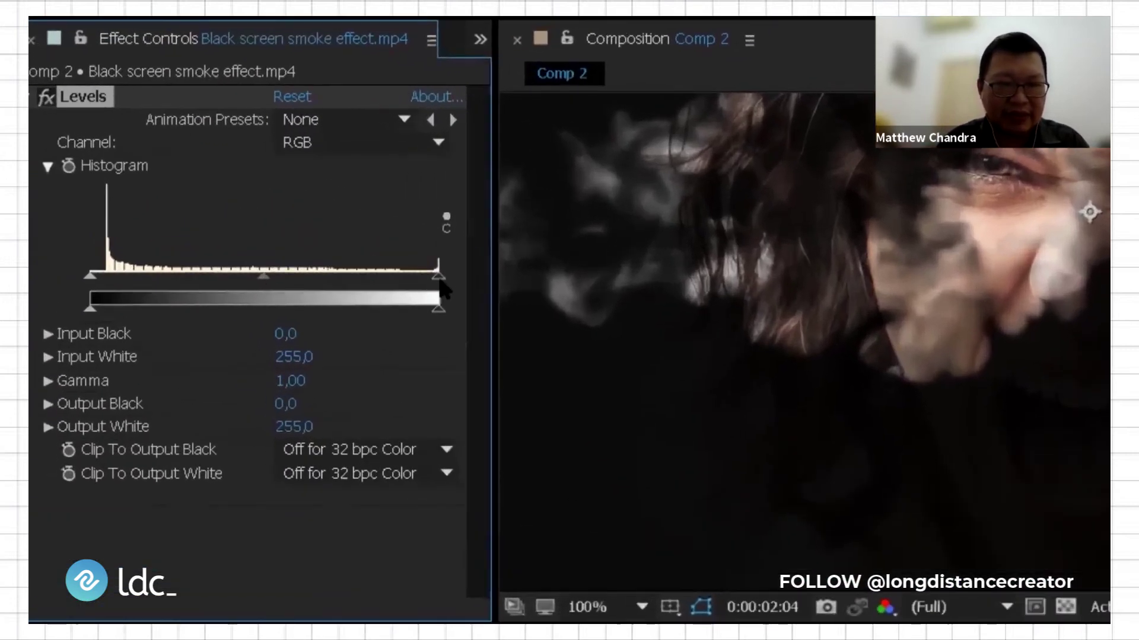
# - Try the Levels histogram's white, black and midtone sliders on the smoke layer and set Input Black to 10
pyautogui.moveTo(440, 281); pyautogui.dragTo(462, 264)
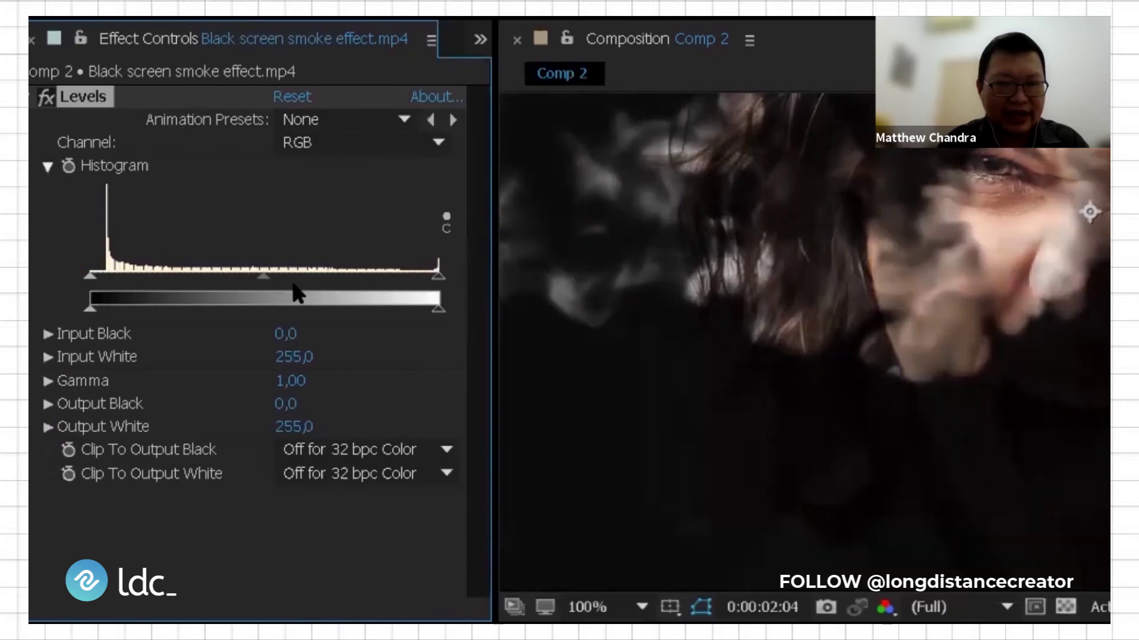
pyautogui.moveTo(95, 279); pyautogui.dragTo(70, 282)
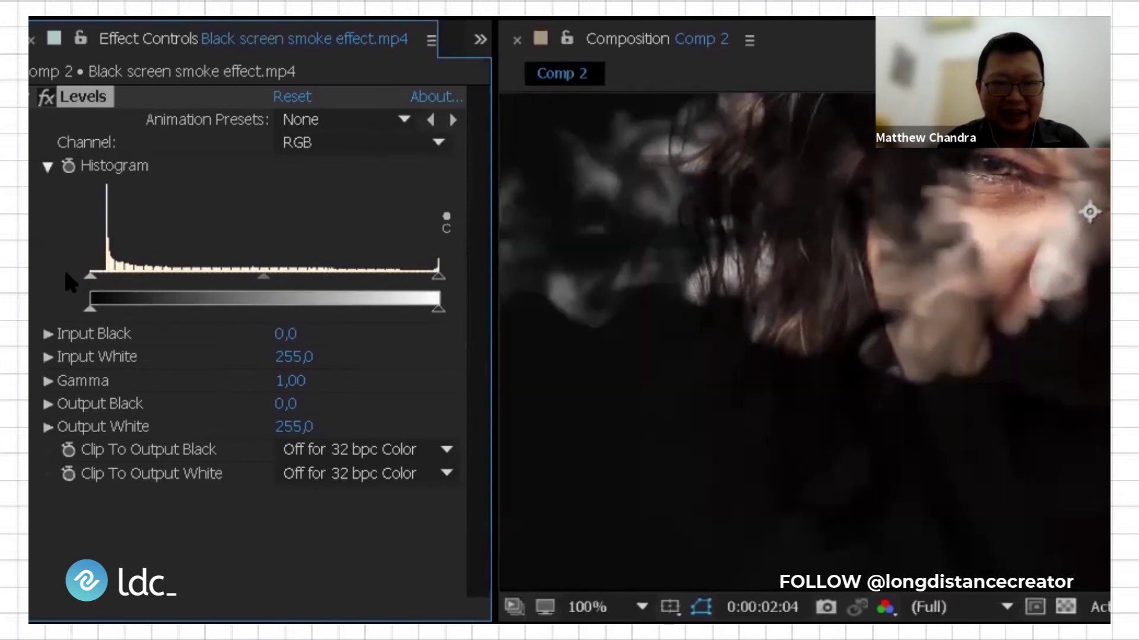
pyautogui.moveTo(264, 282)
pyautogui.mouseDown()
pyautogui.moveTo(333, 290)
pyautogui.moveTo(273, 285)
pyautogui.mouseUp()
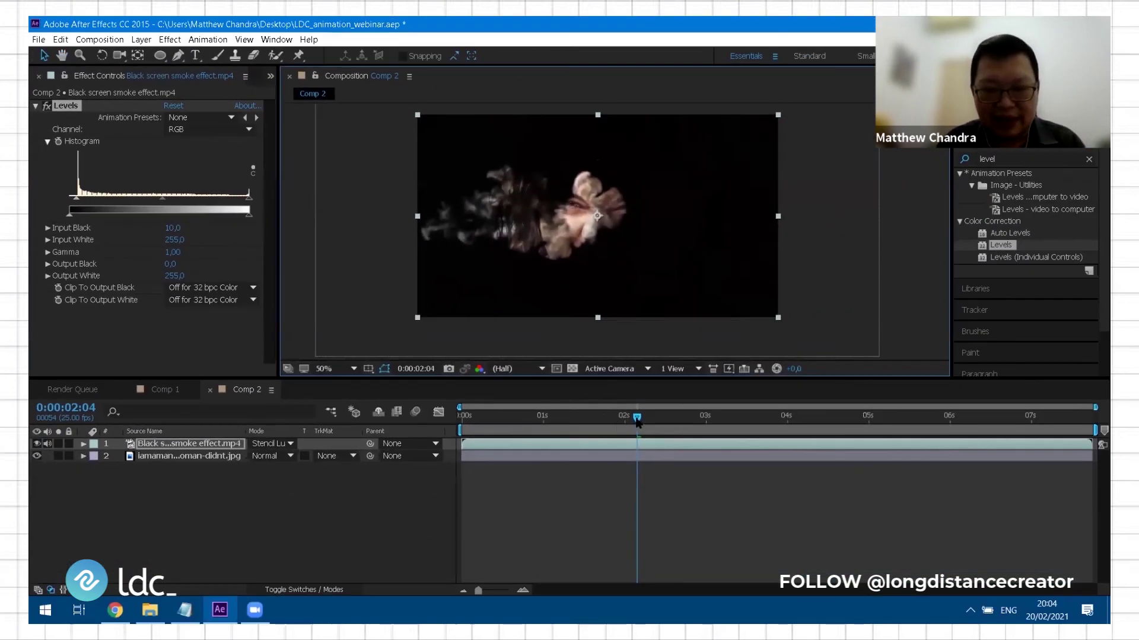
# - Return the playhead to the start of Comp 2 and play back the smoke reveal with Levels applied
pyautogui.moveTo(638, 420); pyautogui.dragTo(461, 418)
pyautogui.press('space')
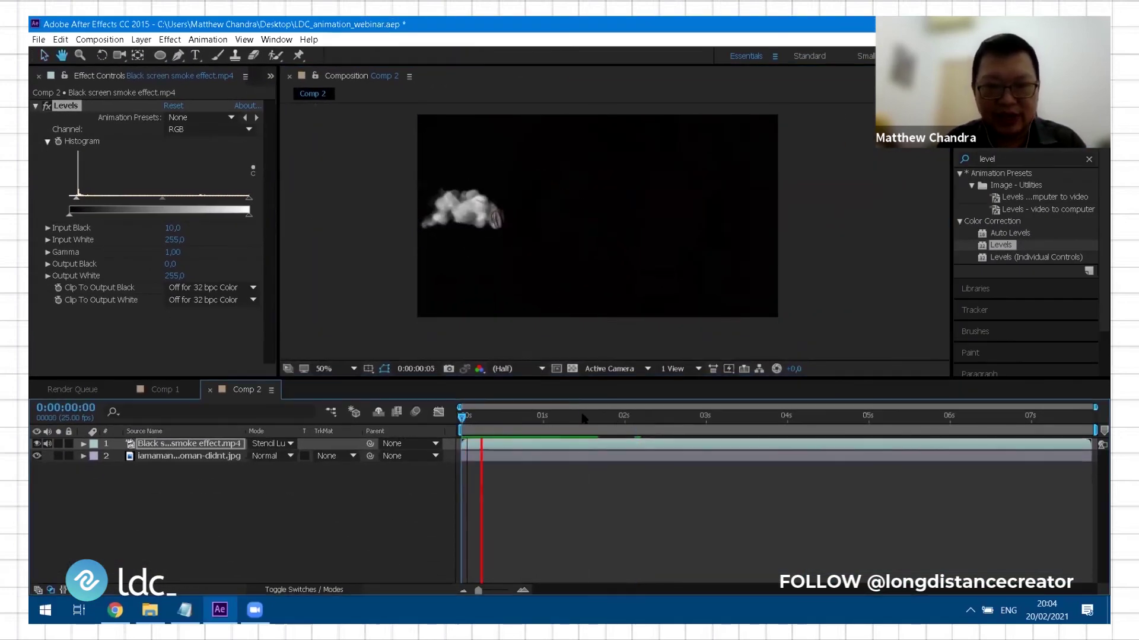